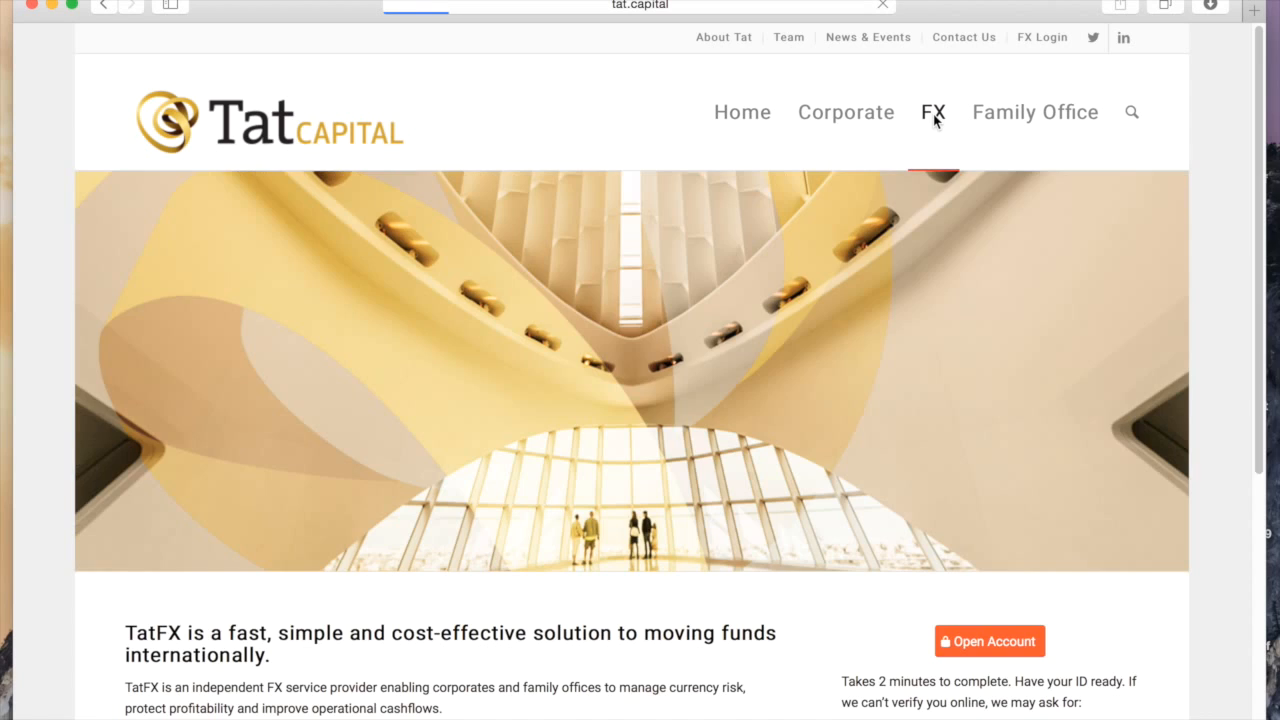
Open the TatFX members' login page from the FX page and focus the user name field
{"action": "scroll", "coordinate": [971, 278], "scroll_direction": "down", "scroll_amount": 6}
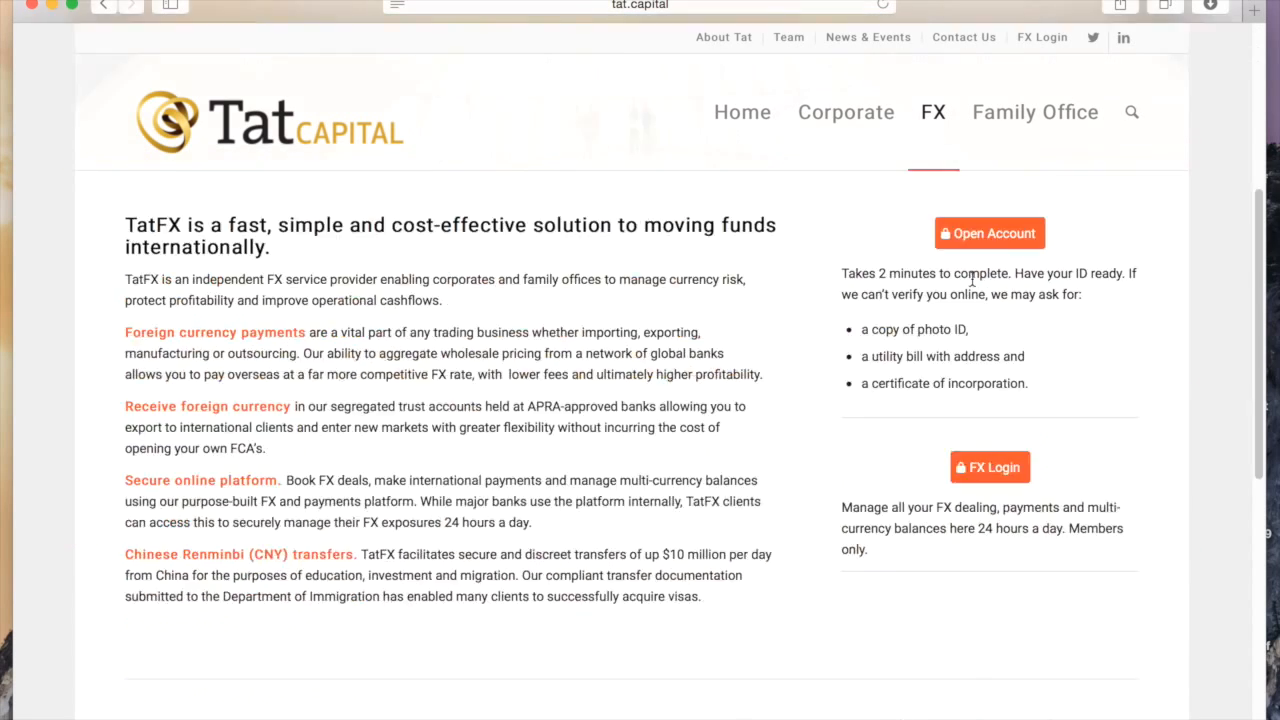
{"action": "left_click", "coordinate": [986, 253]}
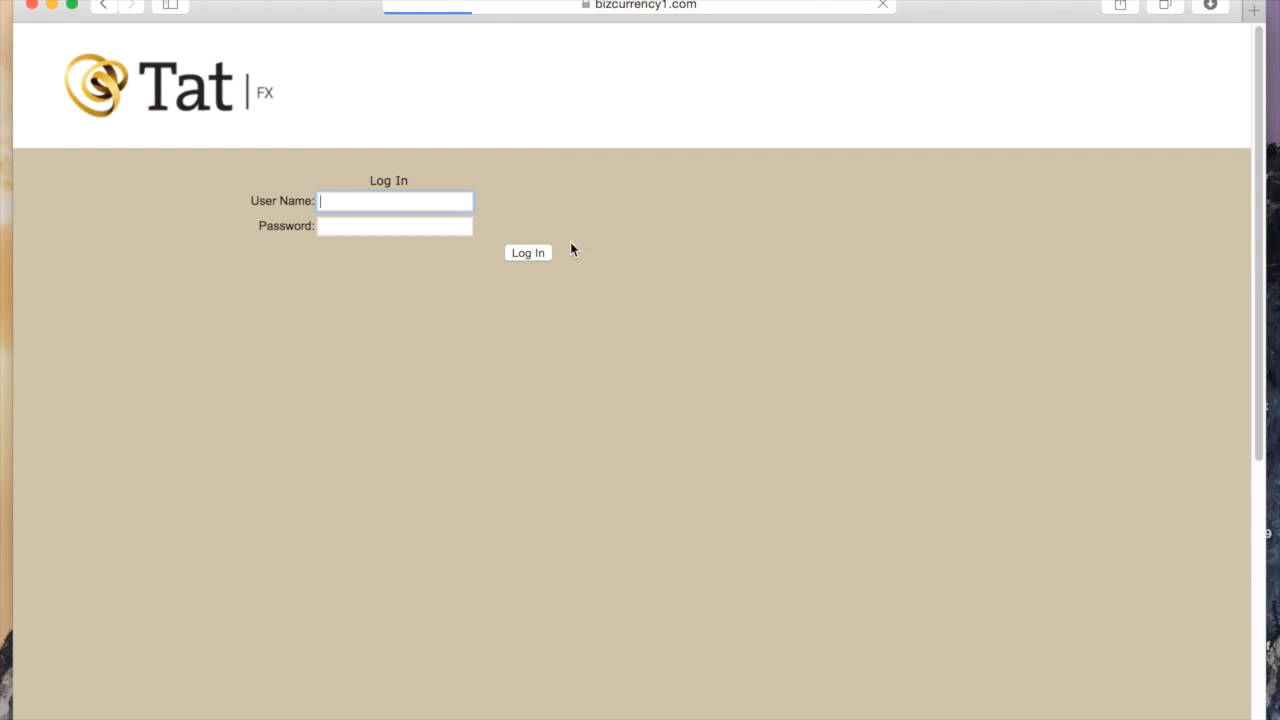
{"action": "left_click", "coordinate": [361, 203]}
Sign in to TatFX Global Payment with the user name and password
{"action": "type", "text": "Tatfx1"}
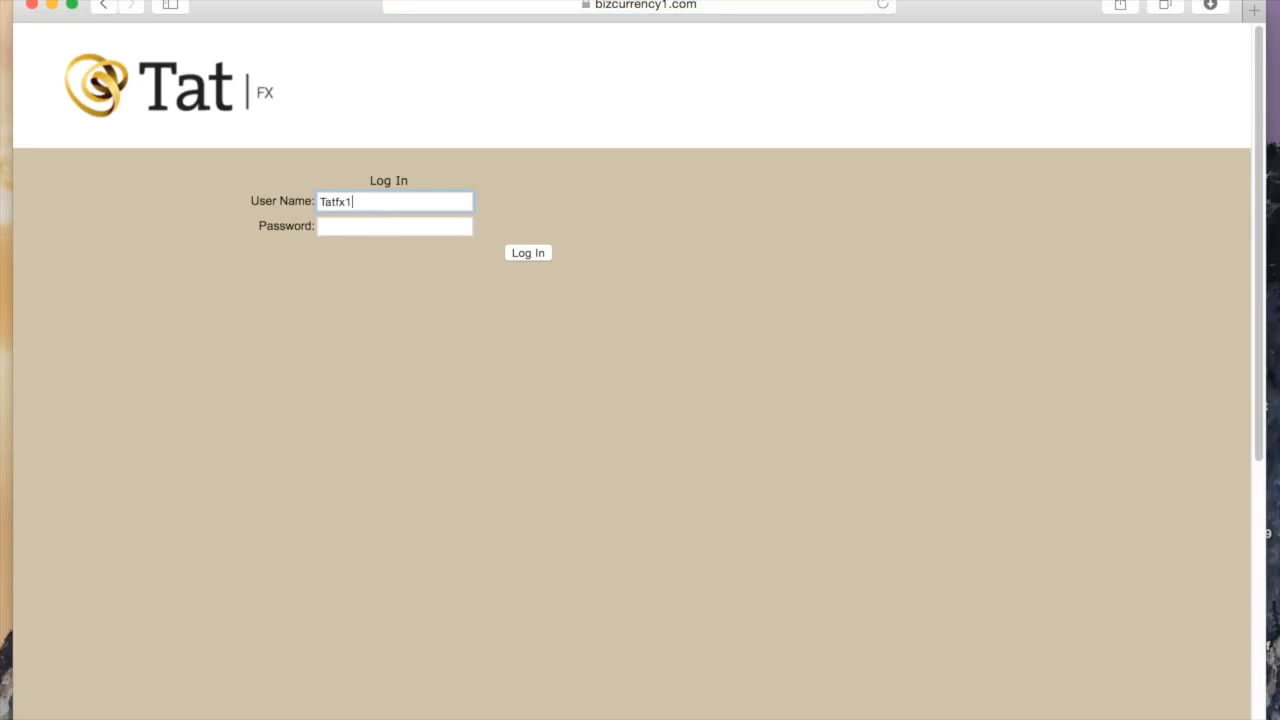
{"action": "key", "text": "Tab"}
{"action": "type", "text": "••"}
{"action": "key", "text": "Return"}
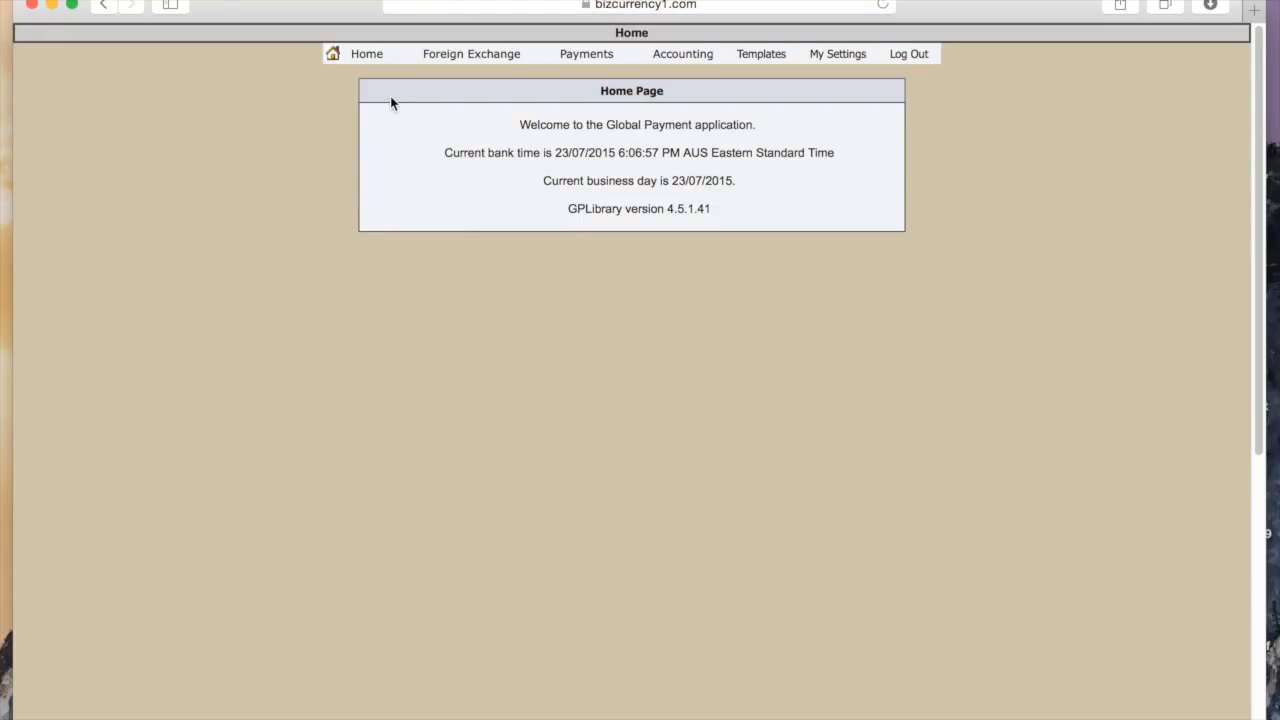
{"action": "mouse_move", "coordinate": [459, 54]}
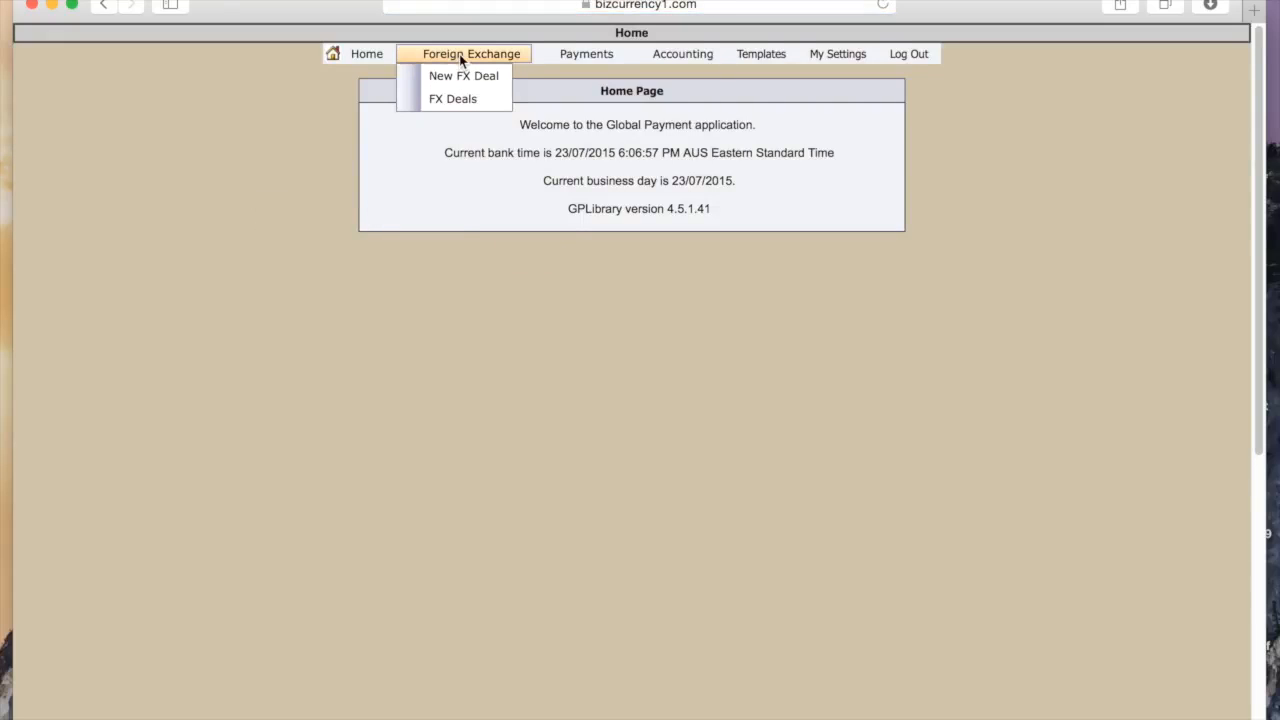
Start a new FX deal and set the buy currency to EUR
{"action": "left_click", "coordinate": [460, 75]}
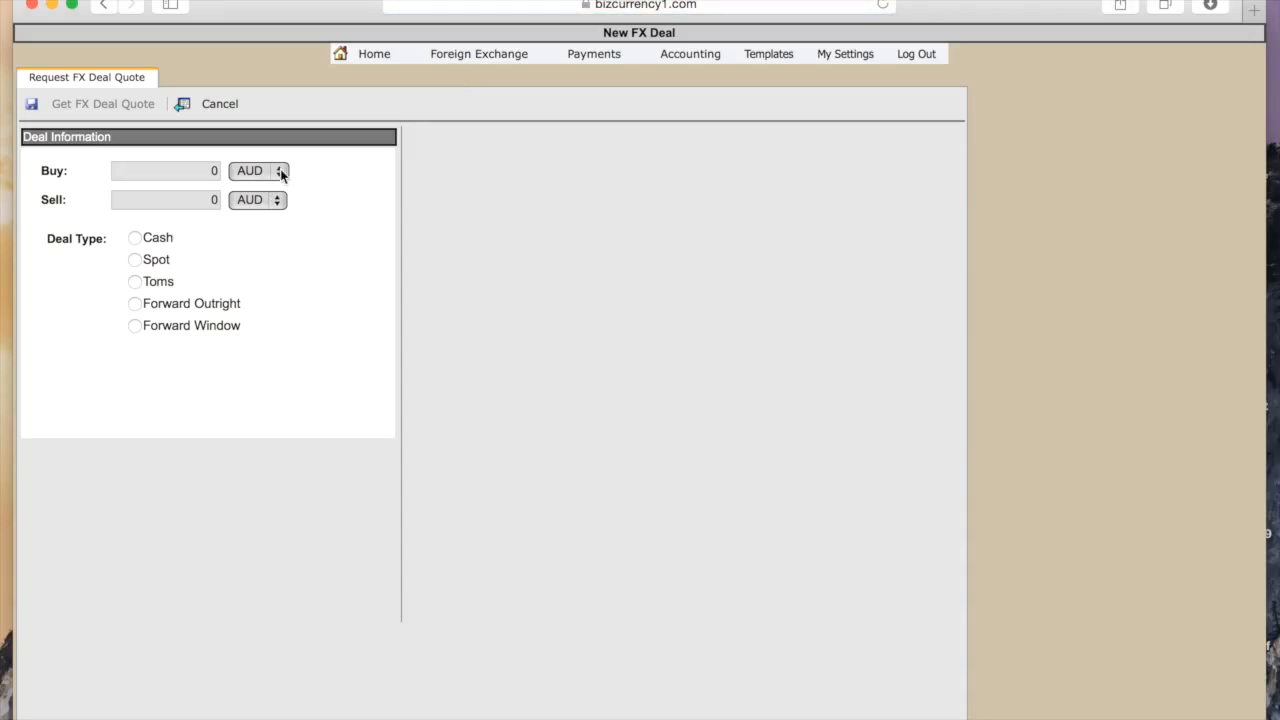
{"action": "left_click", "coordinate": [280, 171]}
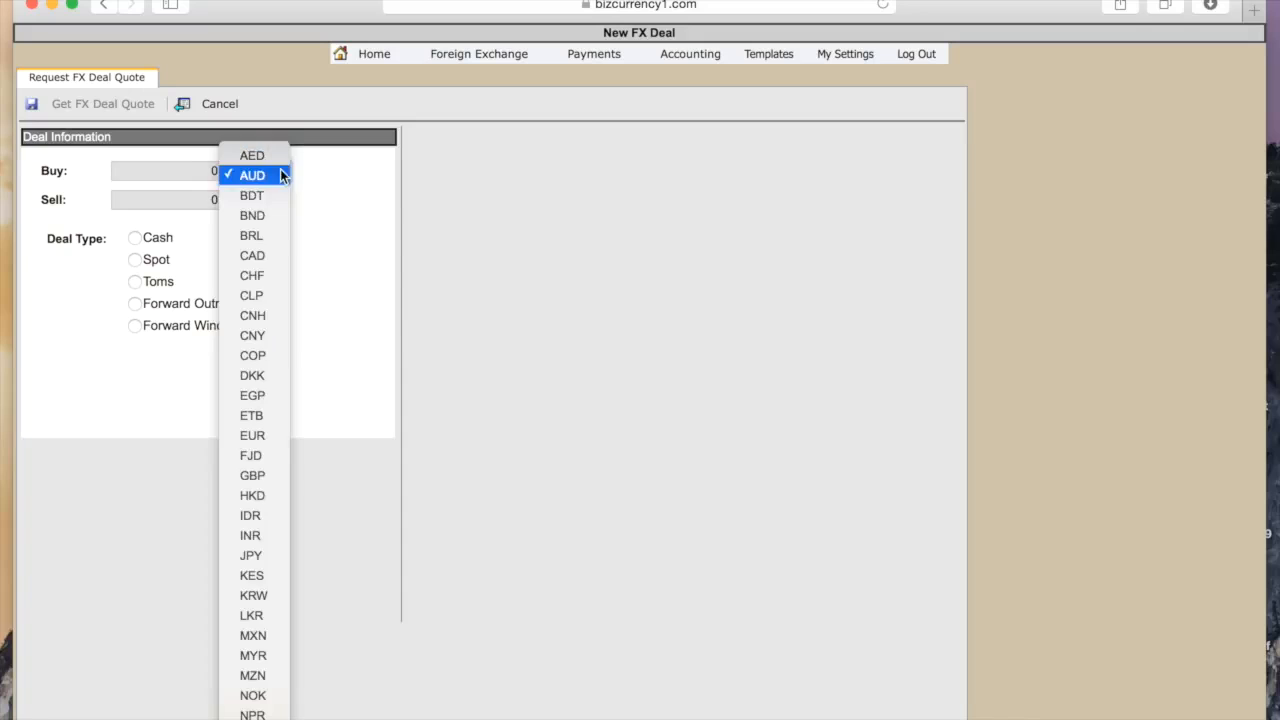
{"action": "left_click", "coordinate": [260, 438]}
Request a Spot quote for buying 100000 EUR
{"action": "left_click", "coordinate": [197, 171]}
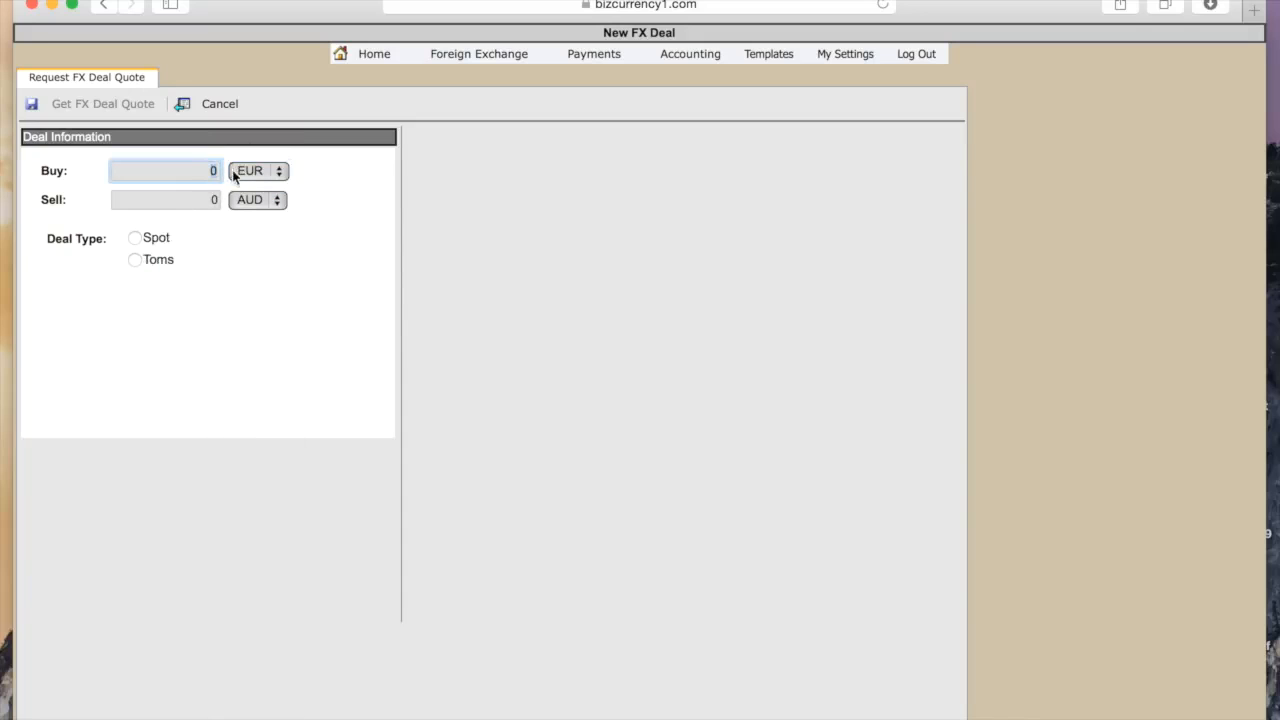
{"action": "type", "text": "100000"}
{"action": "left_click", "coordinate": [253, 241]}
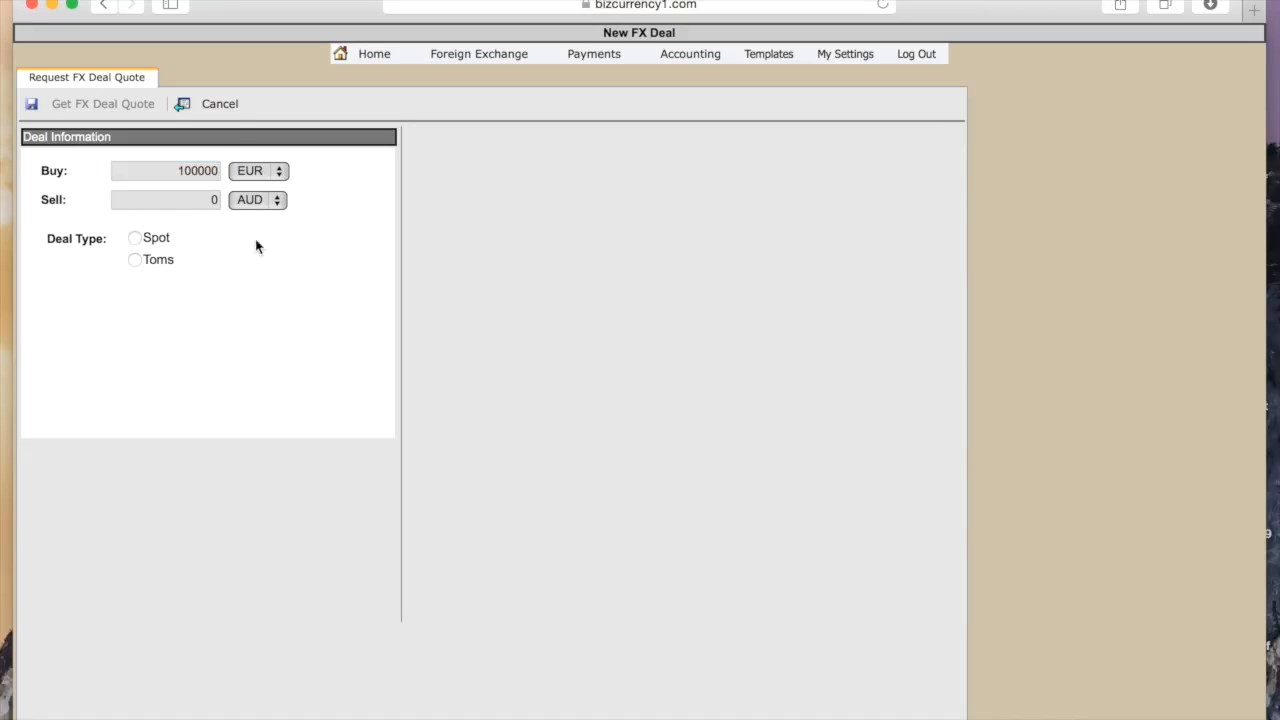
{"action": "left_click", "coordinate": [136, 240]}
{"action": "left_click", "coordinate": [71, 111]}
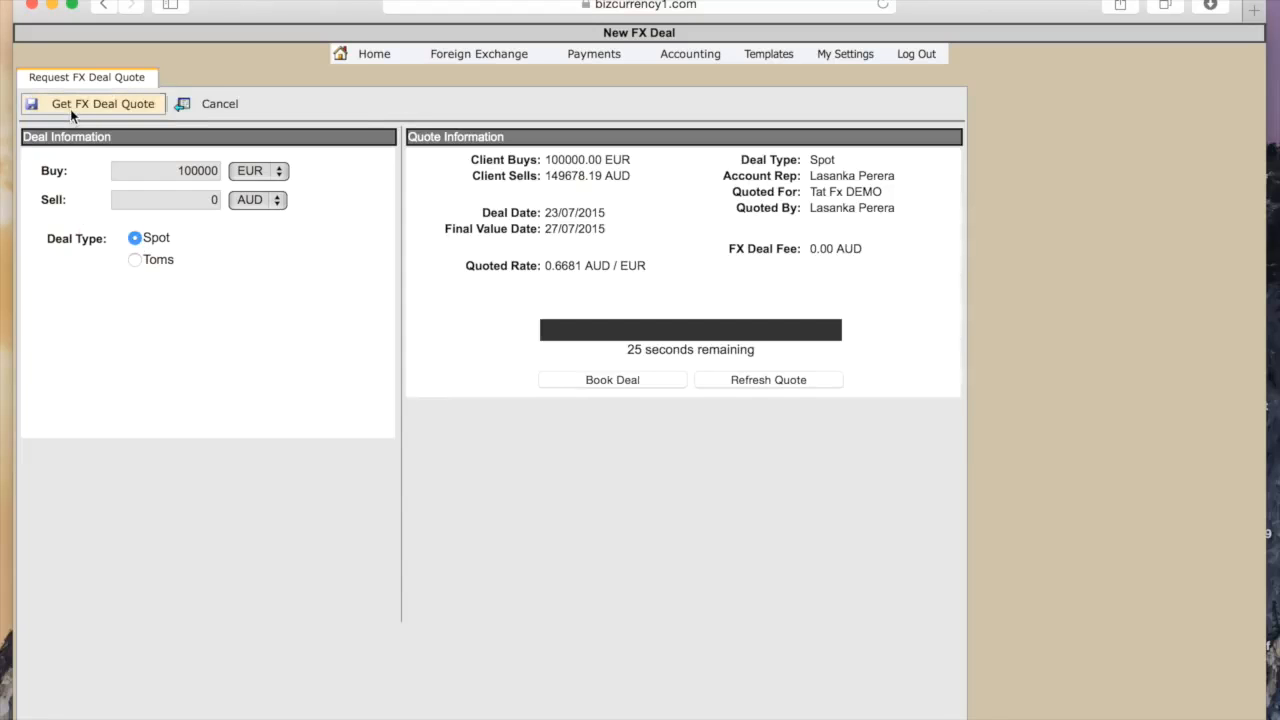
Book the quoted deal and show the Add Settlement Instruction options
{"action": "left_click", "coordinate": [629, 380]}
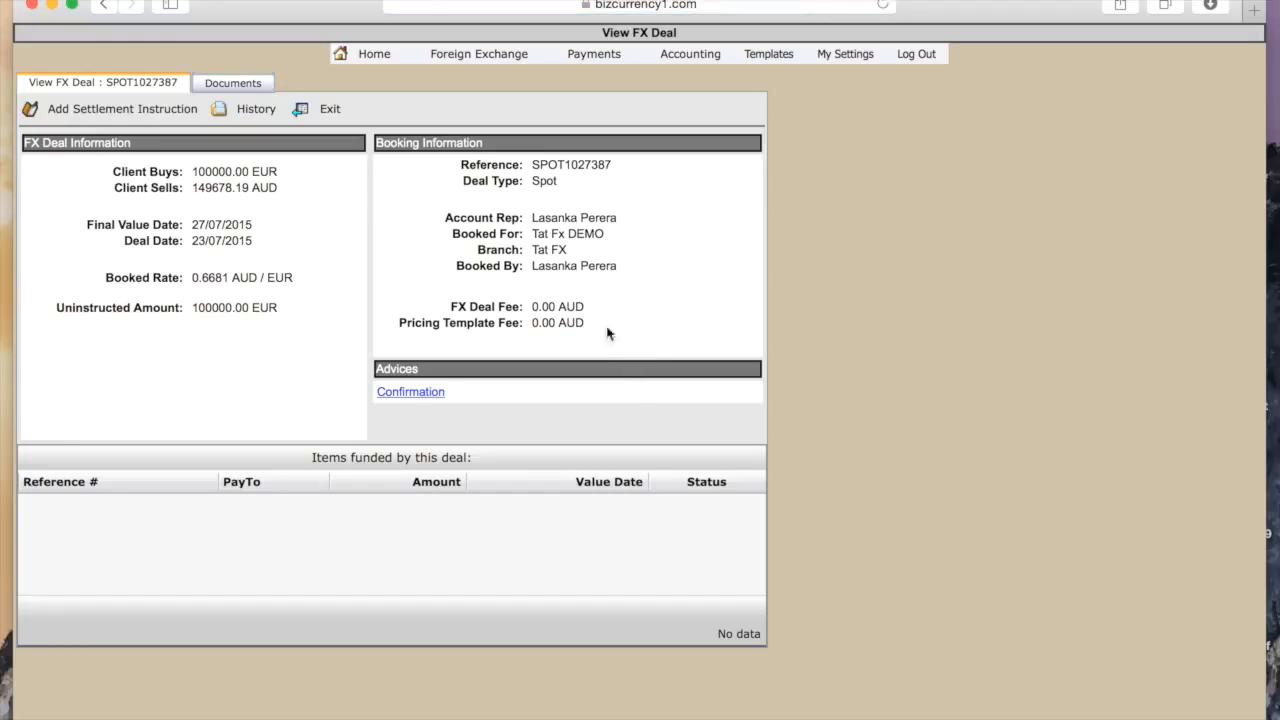
{"action": "left_click", "coordinate": [83, 108]}
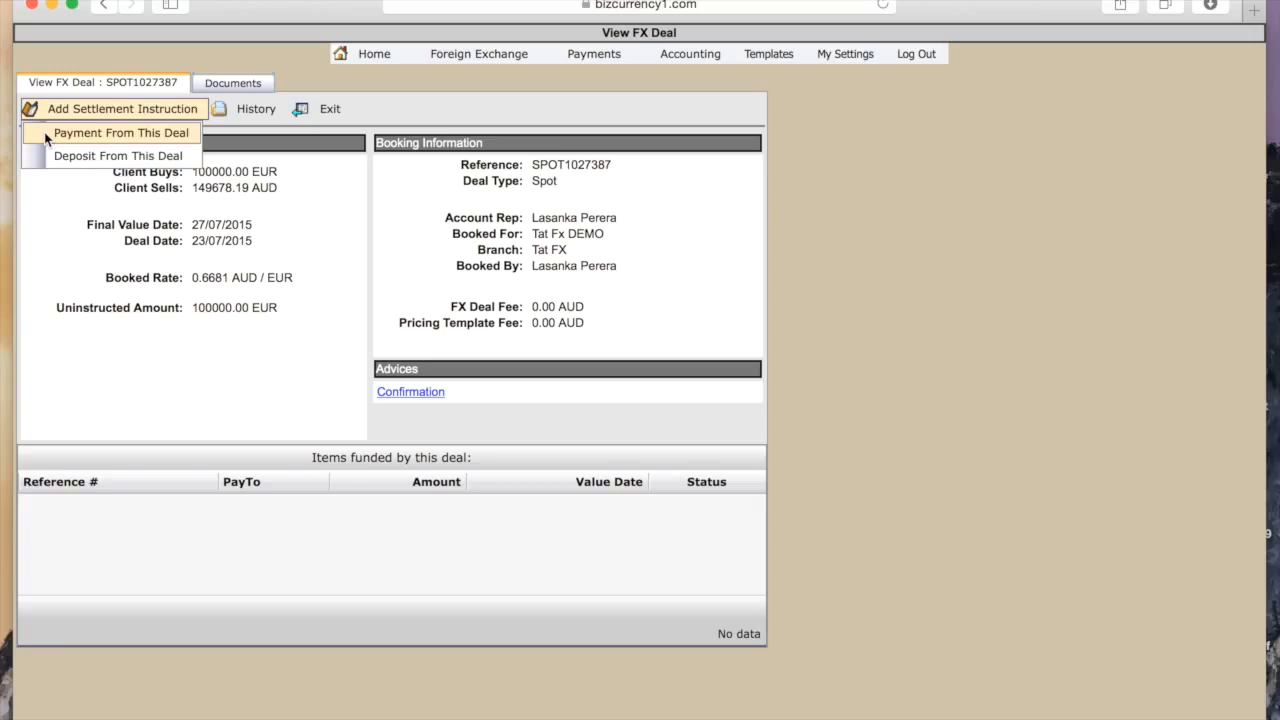
Create a payment funded by the deal, leaving the payment template as None
{"action": "left_click", "coordinate": [44, 132]}
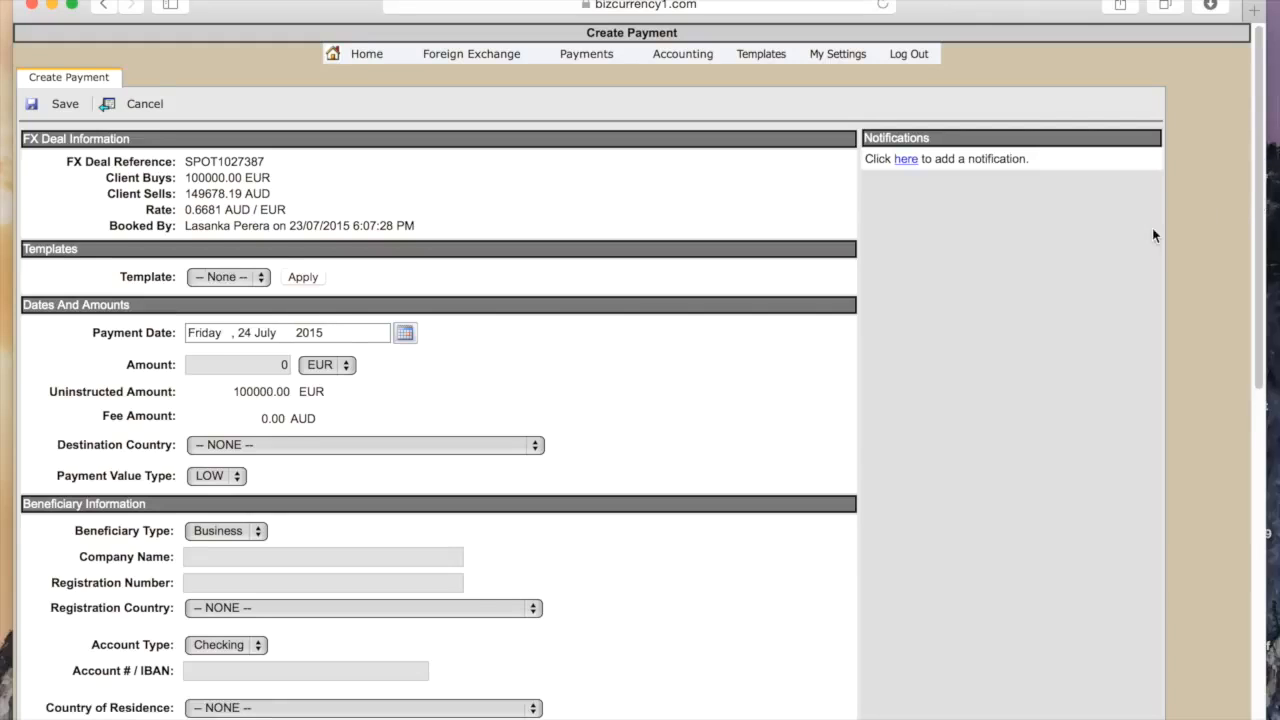
{"action": "scroll", "coordinate": [1155, 236], "scroll_direction": "down", "scroll_amount": 1}
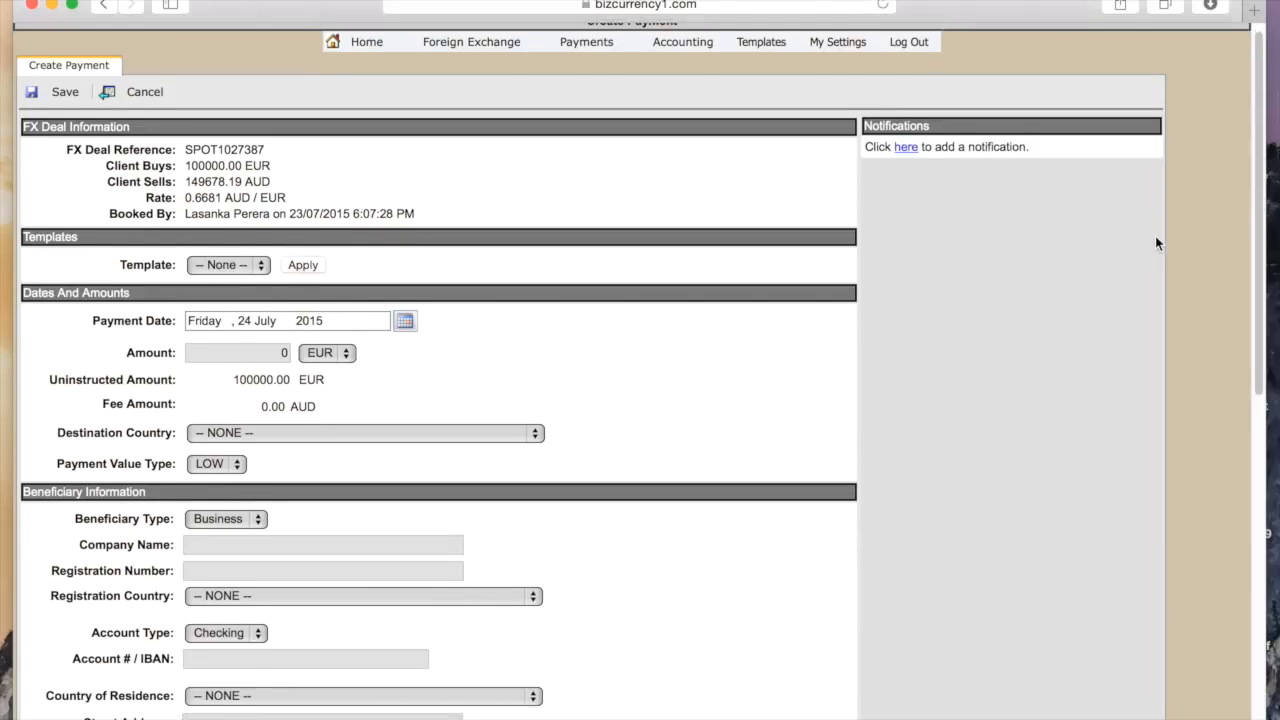
{"action": "scroll", "coordinate": [1156, 238], "scroll_direction": "down", "scroll_amount": 2}
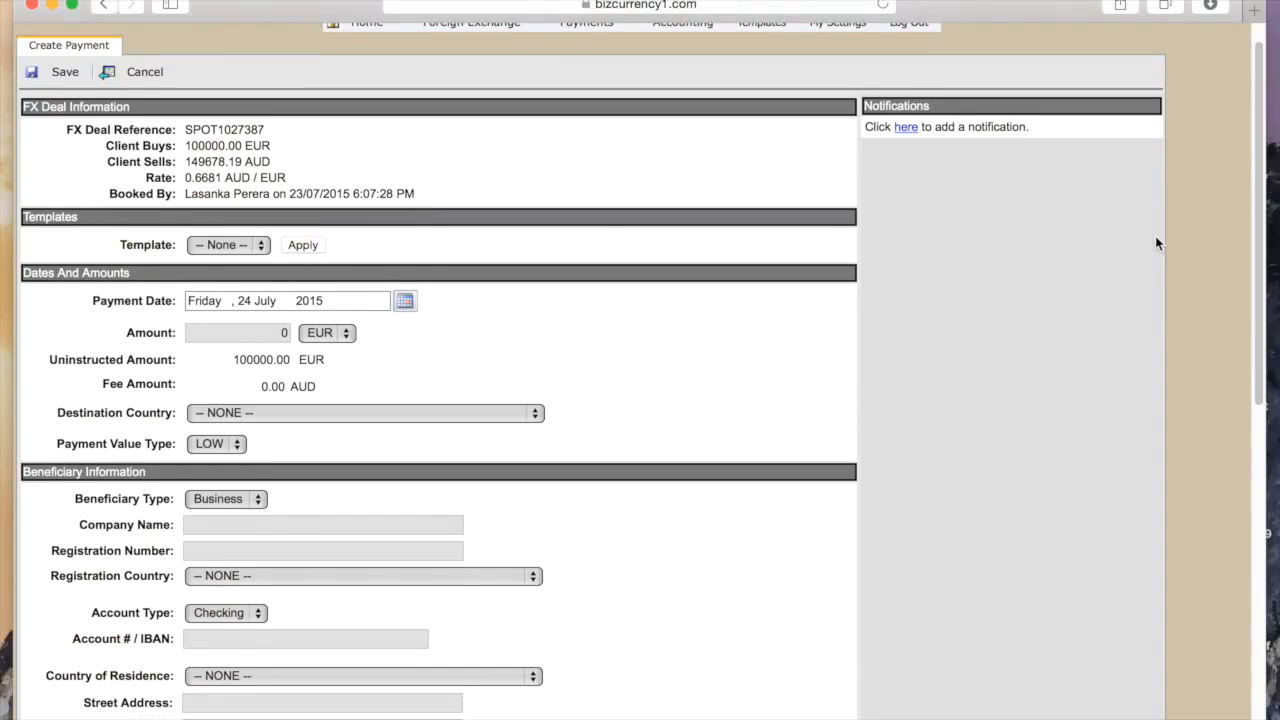
{"action": "left_click", "coordinate": [262, 246]}
{"action": "left_click", "coordinate": [279, 204]}
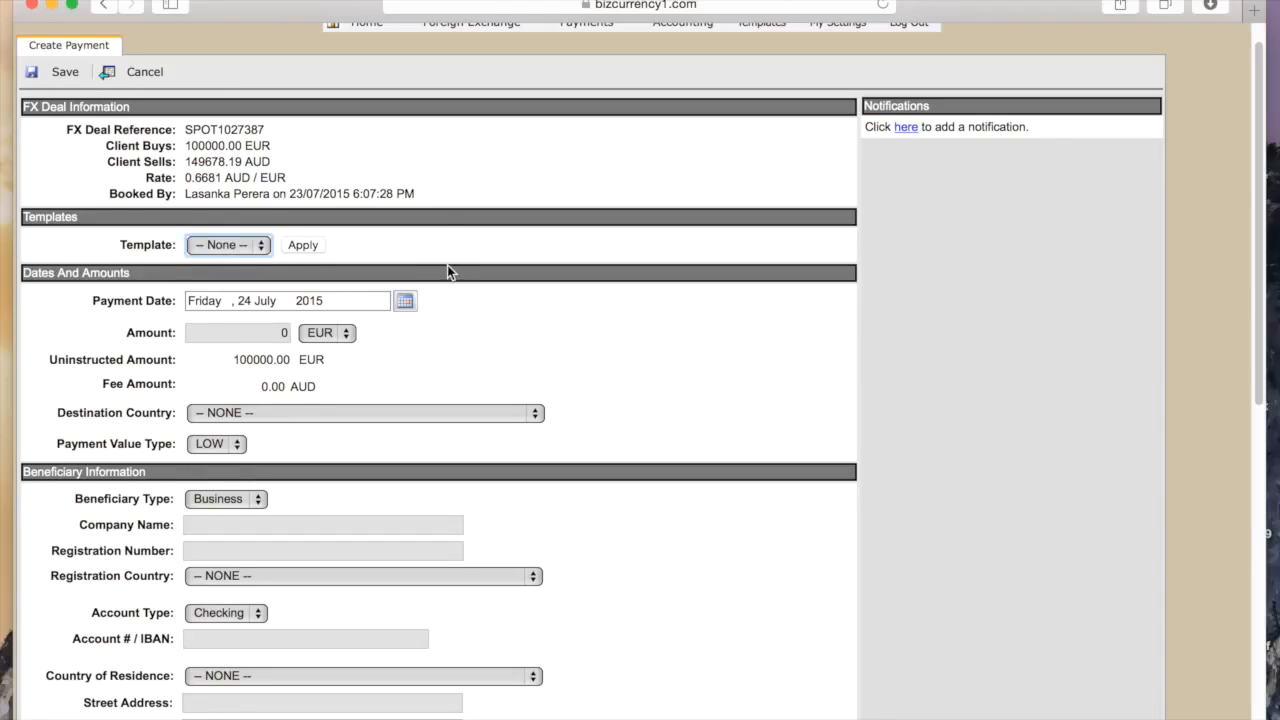
Set the payment amount to 1000 EUR
{"action": "scroll", "coordinate": [447, 267], "scroll_direction": "down", "scroll_amount": 1}
{"action": "scroll", "coordinate": [447, 265], "scroll_direction": "down", "scroll_amount": 2}
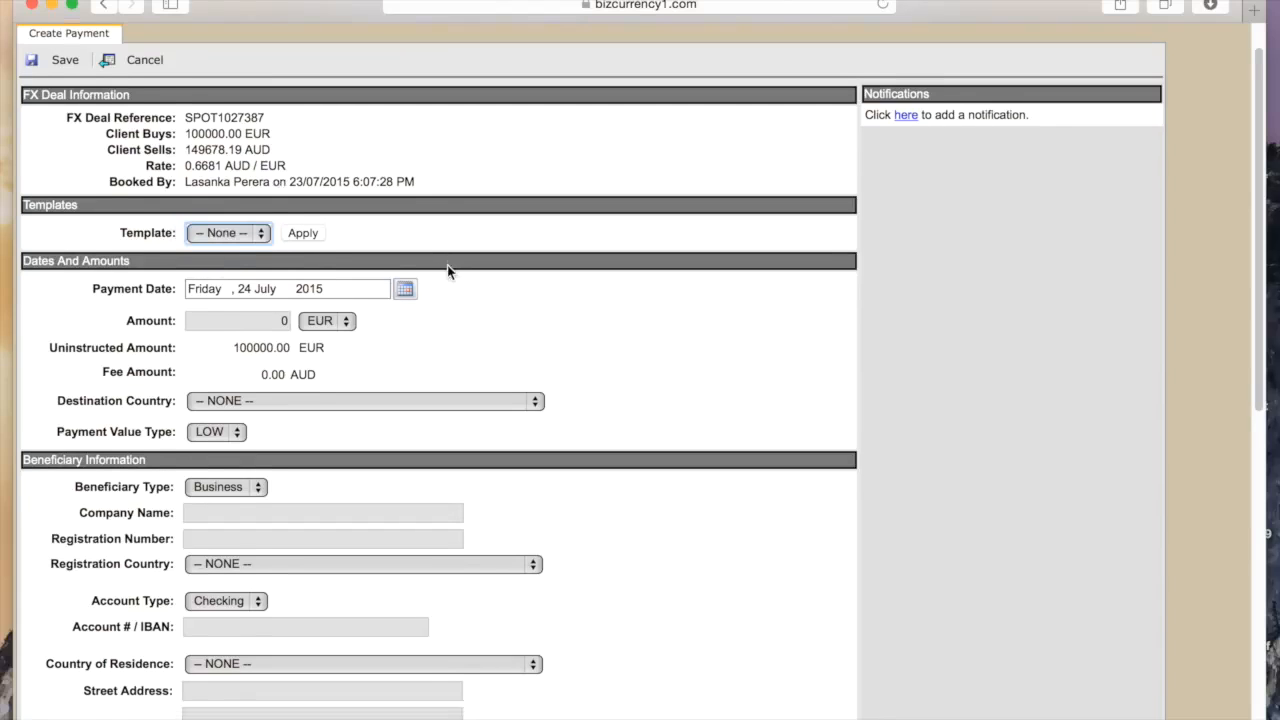
{"action": "scroll", "coordinate": [447, 271], "scroll_direction": "down", "scroll_amount": 2}
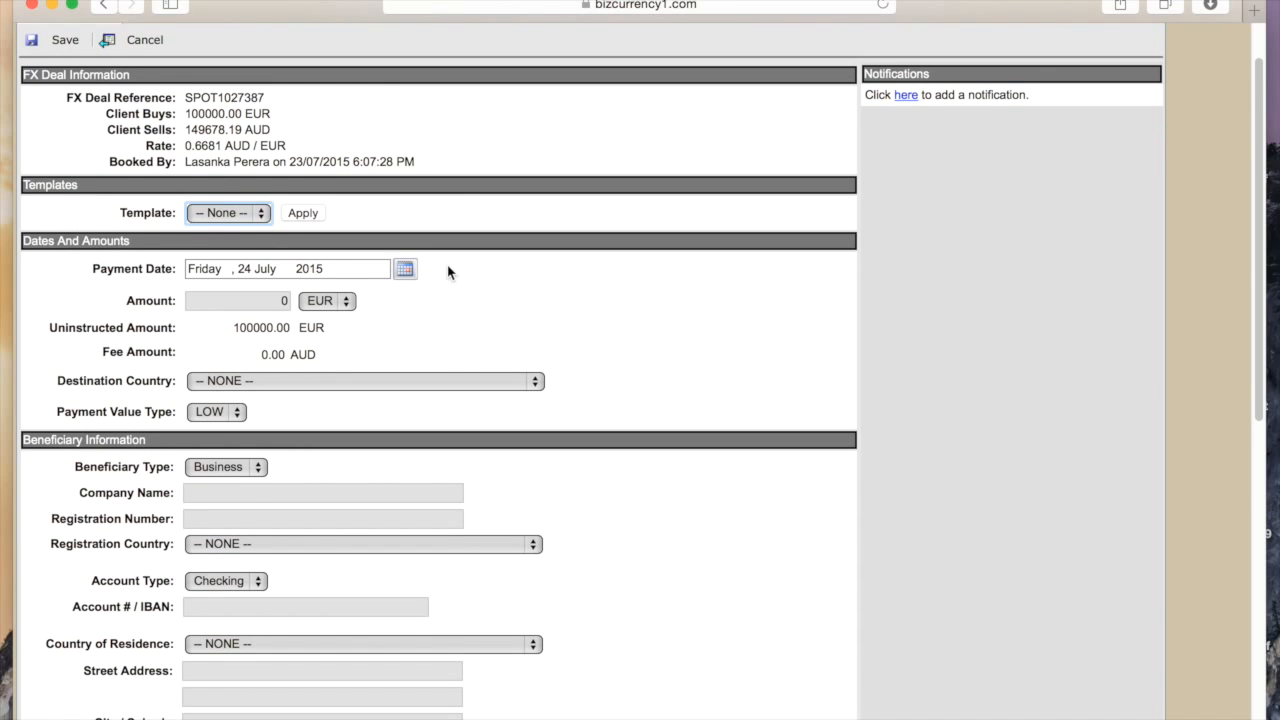
{"action": "scroll", "coordinate": [481, 275], "scroll_direction": "down", "scroll_amount": 2}
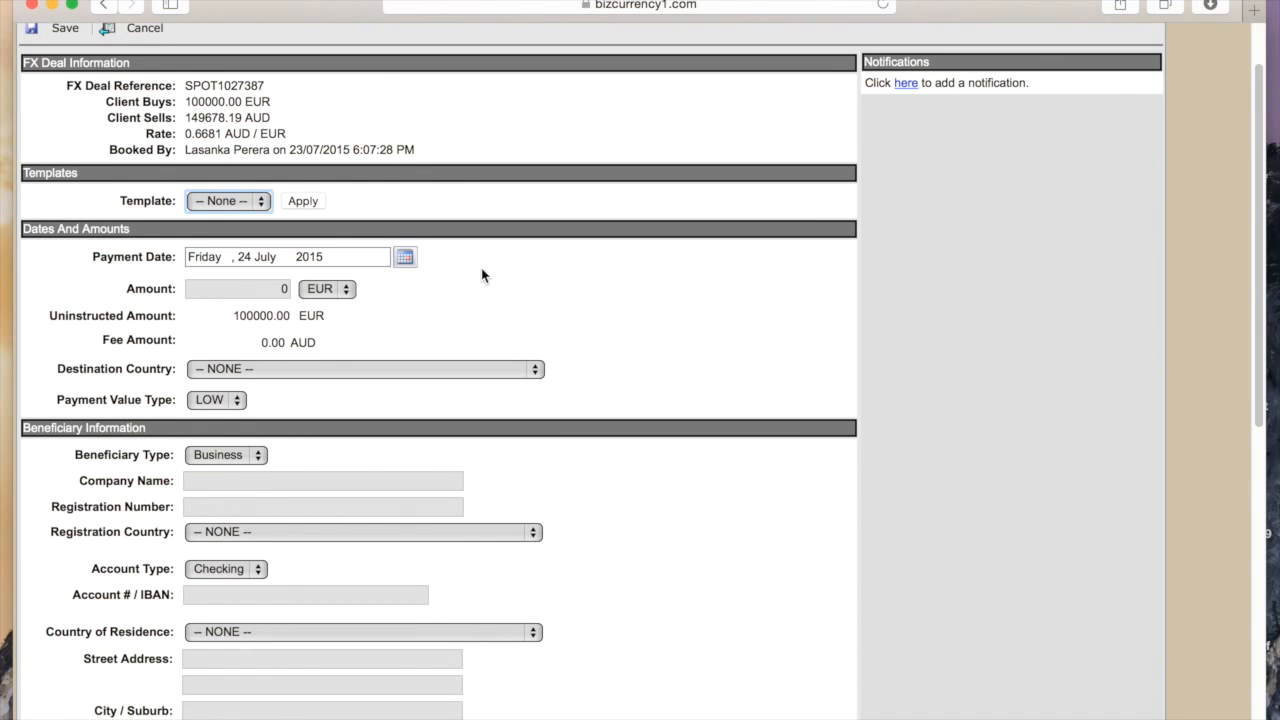
{"action": "scroll", "coordinate": [481, 275], "scroll_direction": "down", "scroll_amount": 10}
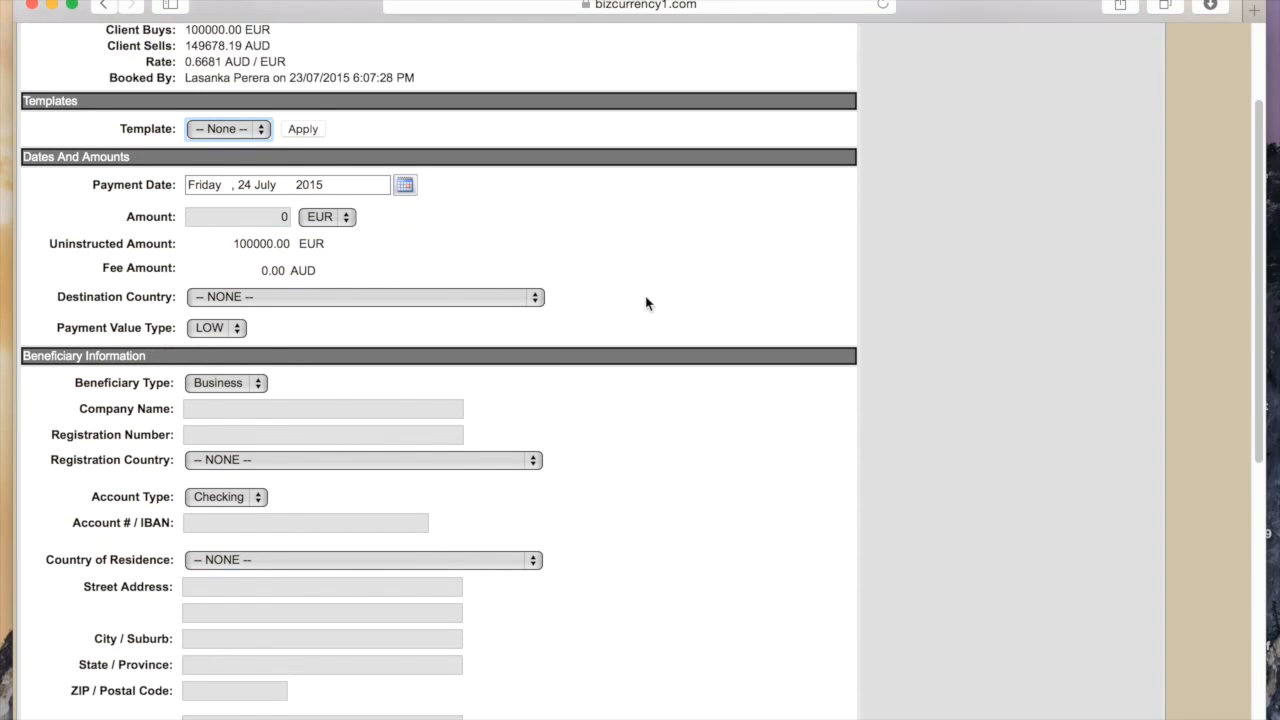
{"action": "left_click_drag", "start_coordinate": [294, 218], "coordinate": [236, 220]}
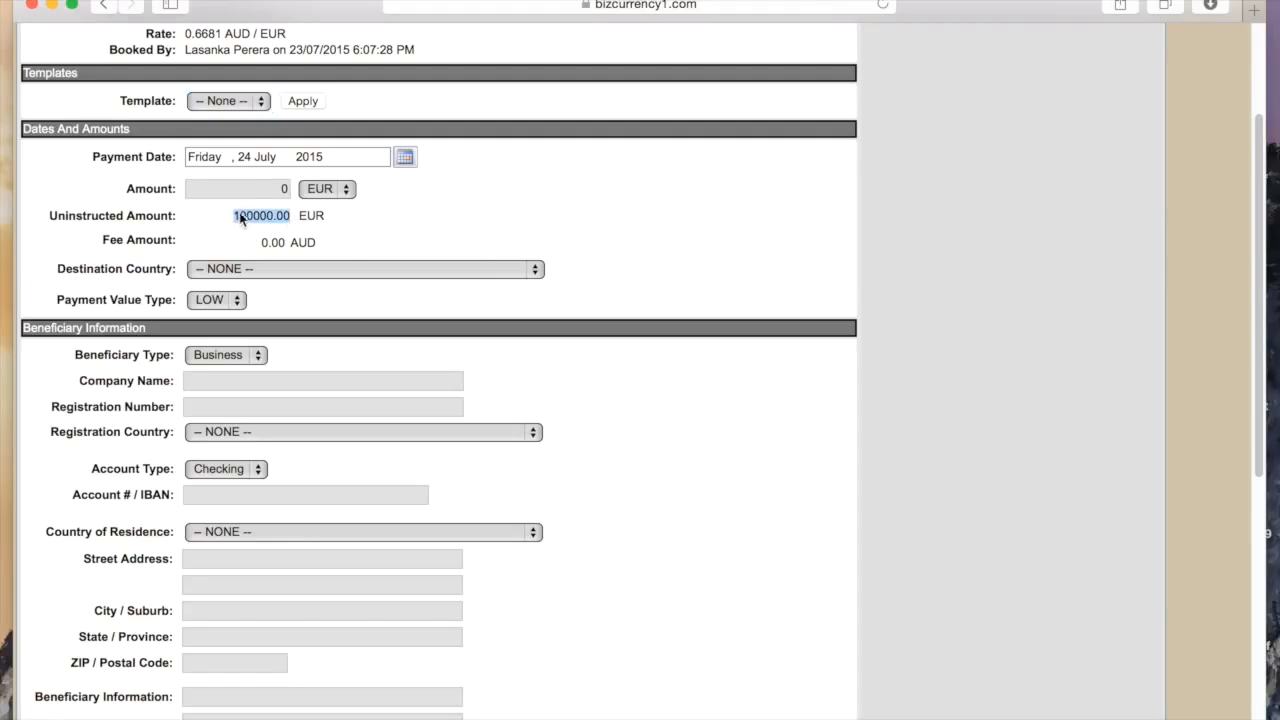
{"action": "left_click", "coordinate": [260, 188]}
{"action": "type", "text": "100000"}
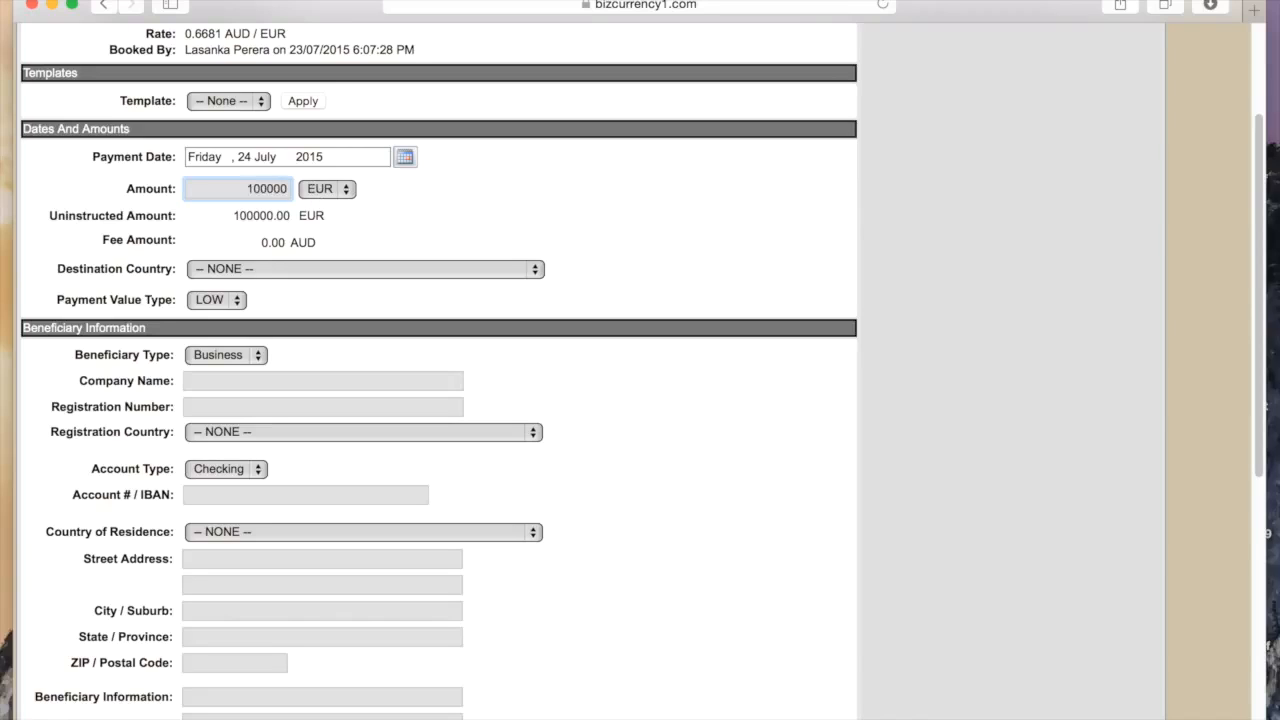
{"action": "key", "text": "BackSpace"}
{"action": "key", "text": "BackSpace"}
{"action": "key", "text": "BackSpace"}
{"action": "key", "text": "BackSpace"}
{"action": "key", "text": "BackSpace"}
{"action": "type", "text": "1000"}
{"action": "left_click", "coordinate": [486, 200]}
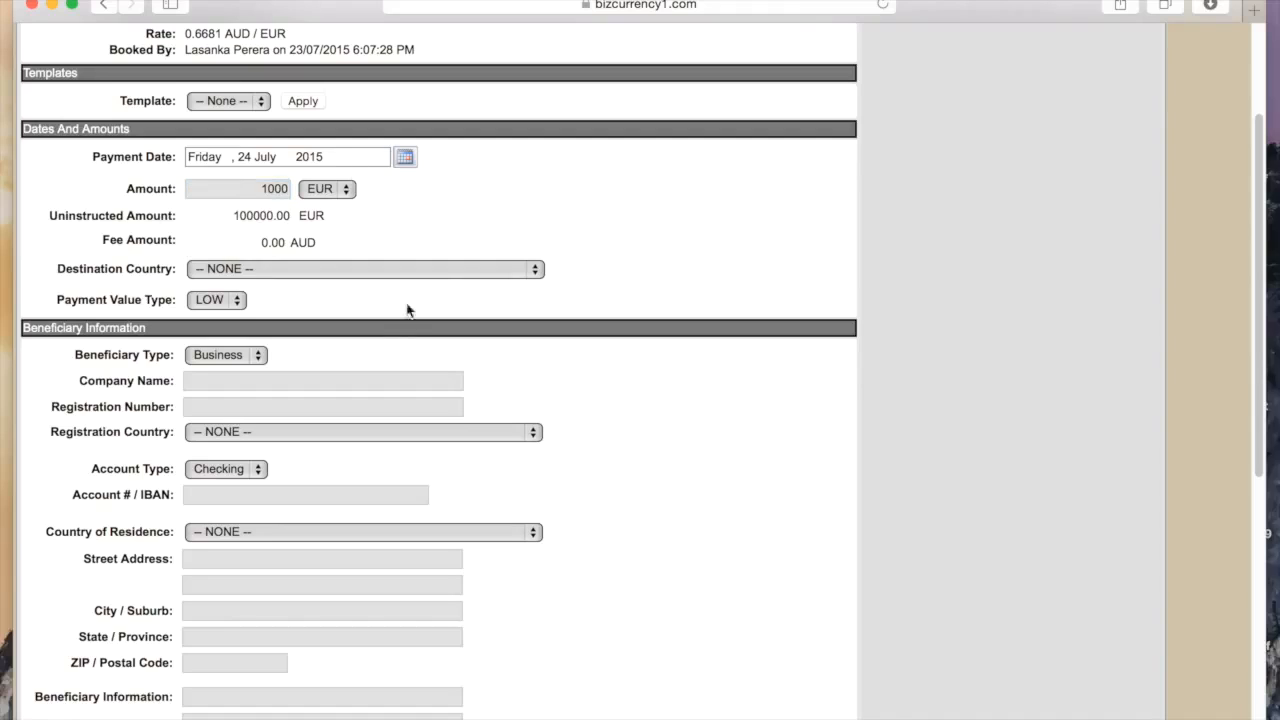
Set the destination country to AUSTRALIA by typing 'au'
{"action": "left_click", "coordinate": [532, 270]}
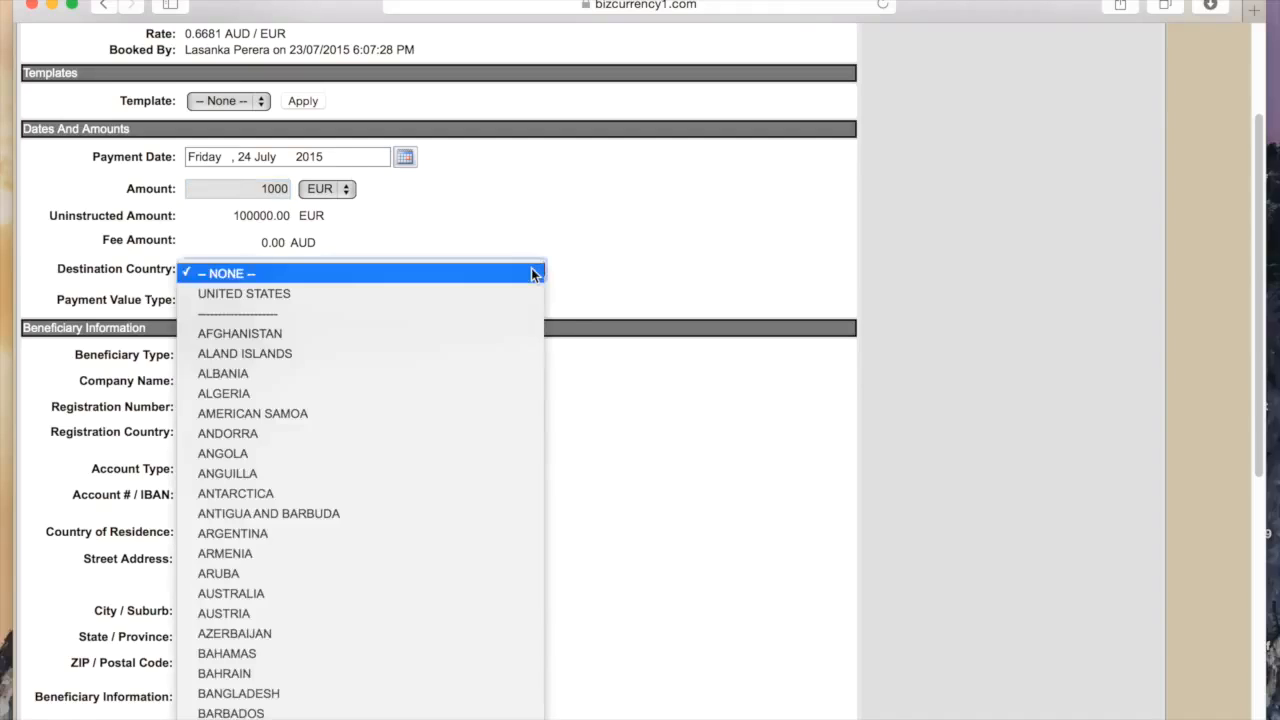
{"action": "type", "text": "au"}
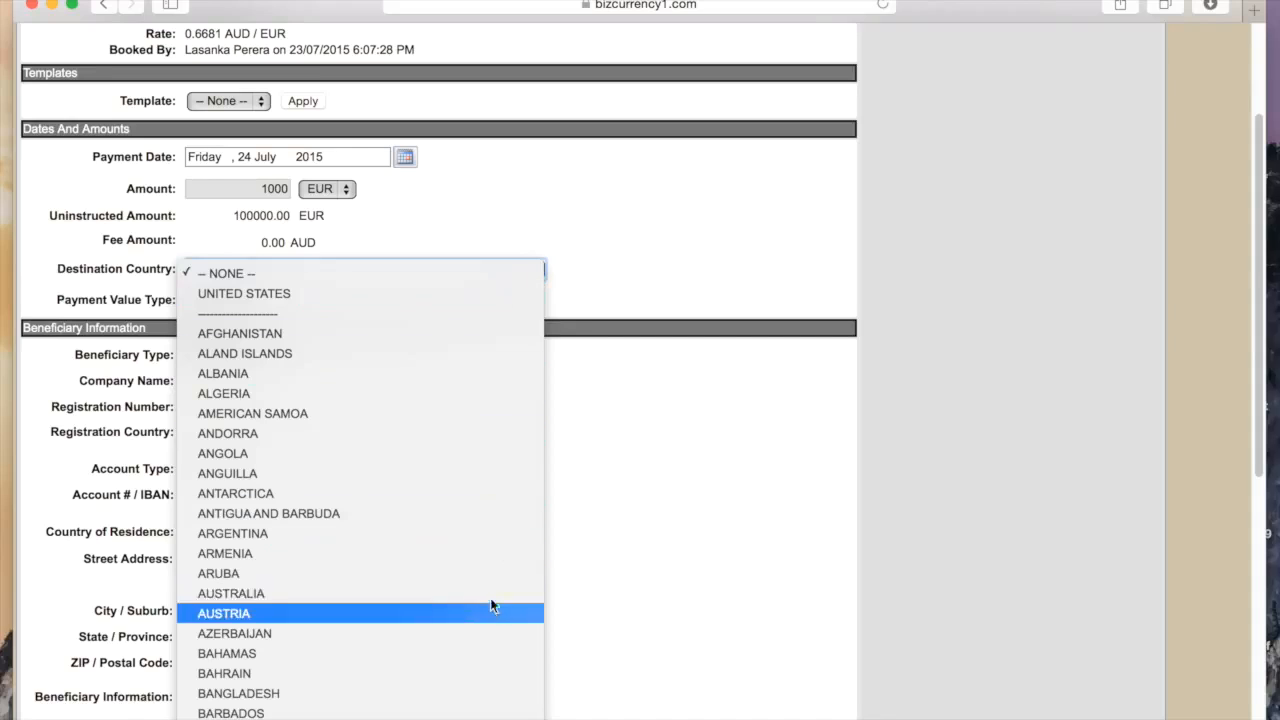
{"action": "left_click", "coordinate": [573, 572]}
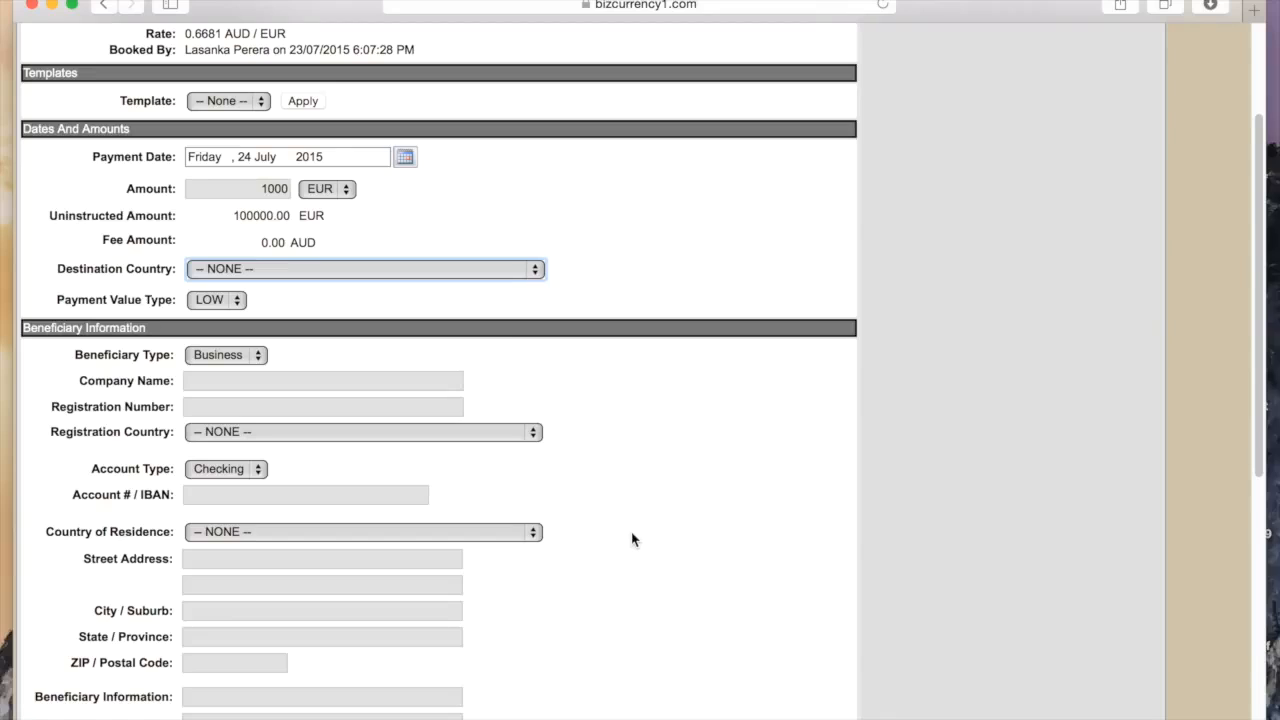
{"action": "type", "text": "au"}
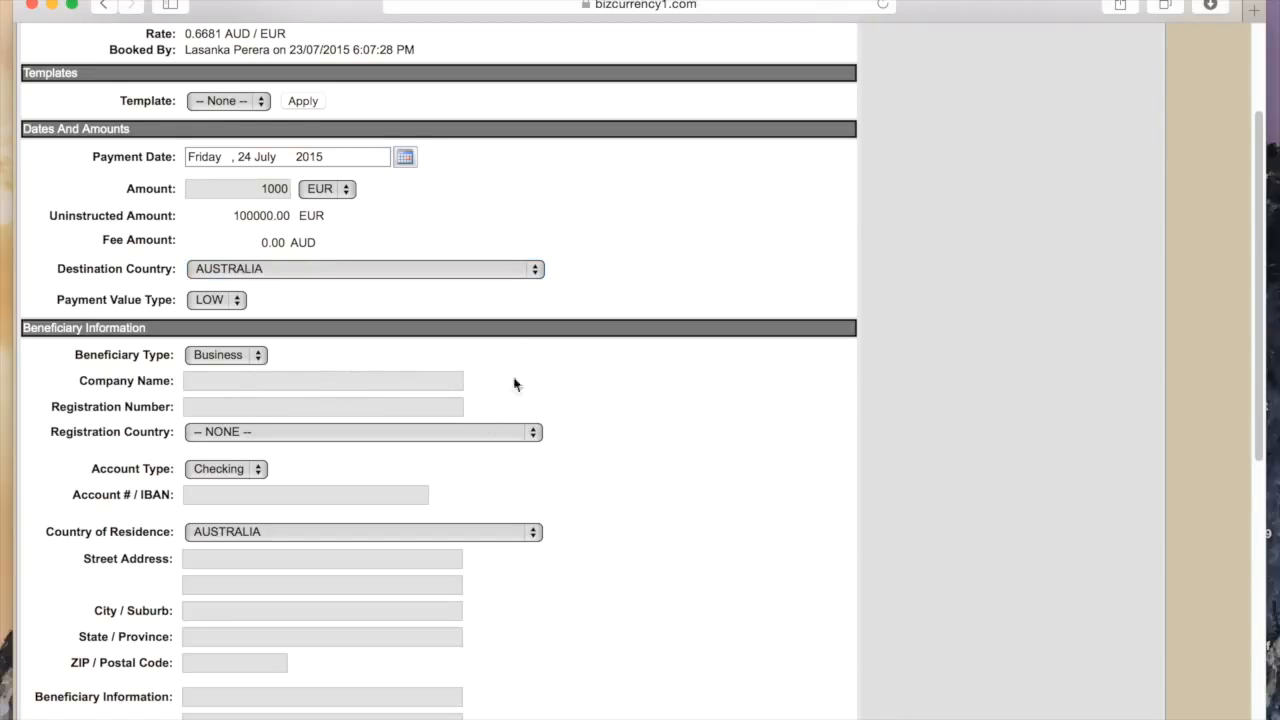
{"action": "scroll", "coordinate": [731, 410], "scroll_direction": "down", "scroll_amount": 2}
{"action": "scroll", "coordinate": [731, 410], "scroll_direction": "down", "scroll_amount": 5}
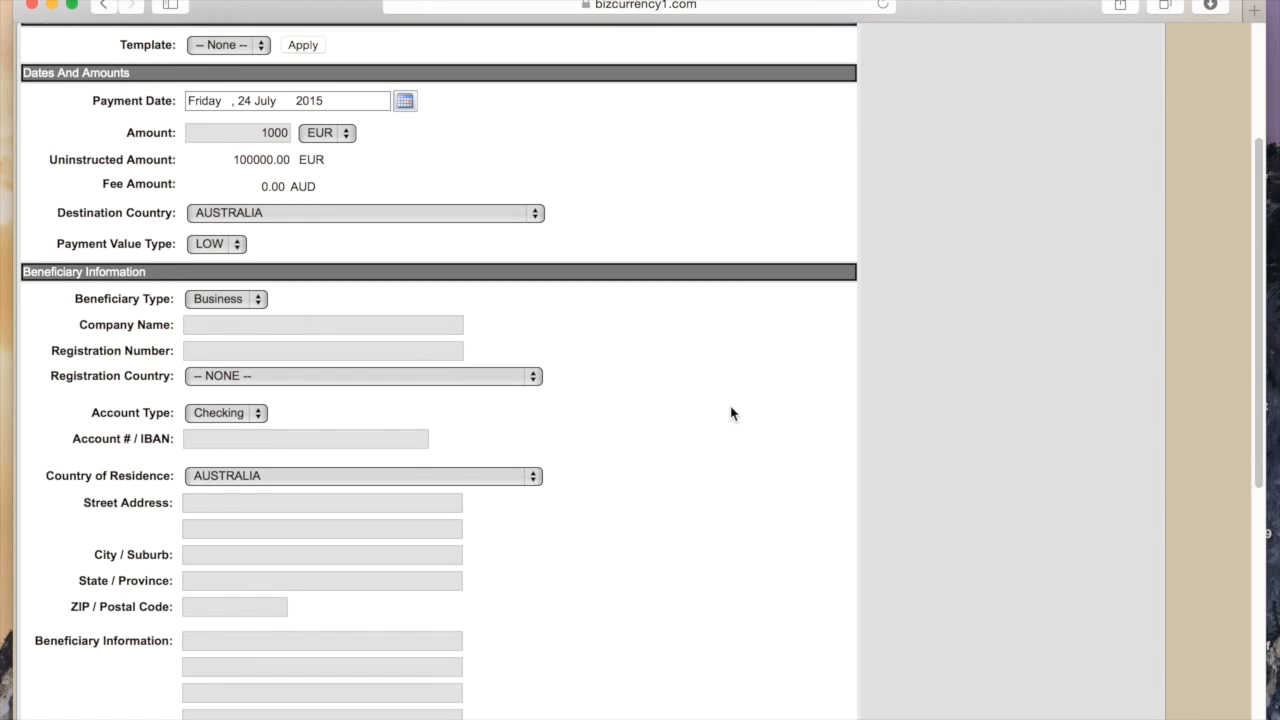
{"action": "scroll", "coordinate": [732, 417], "scroll_direction": "down", "scroll_amount": 3}
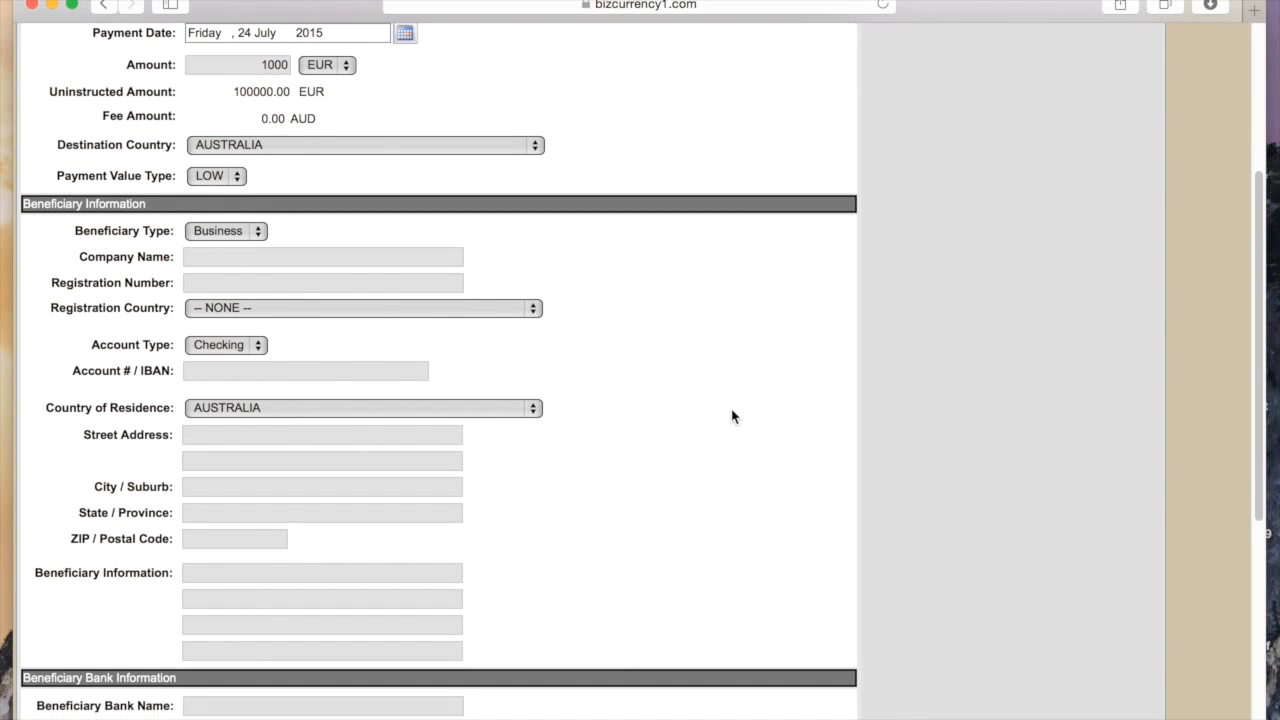
{"action": "scroll", "coordinate": [720, 410], "scroll_direction": "down", "scroll_amount": 2}
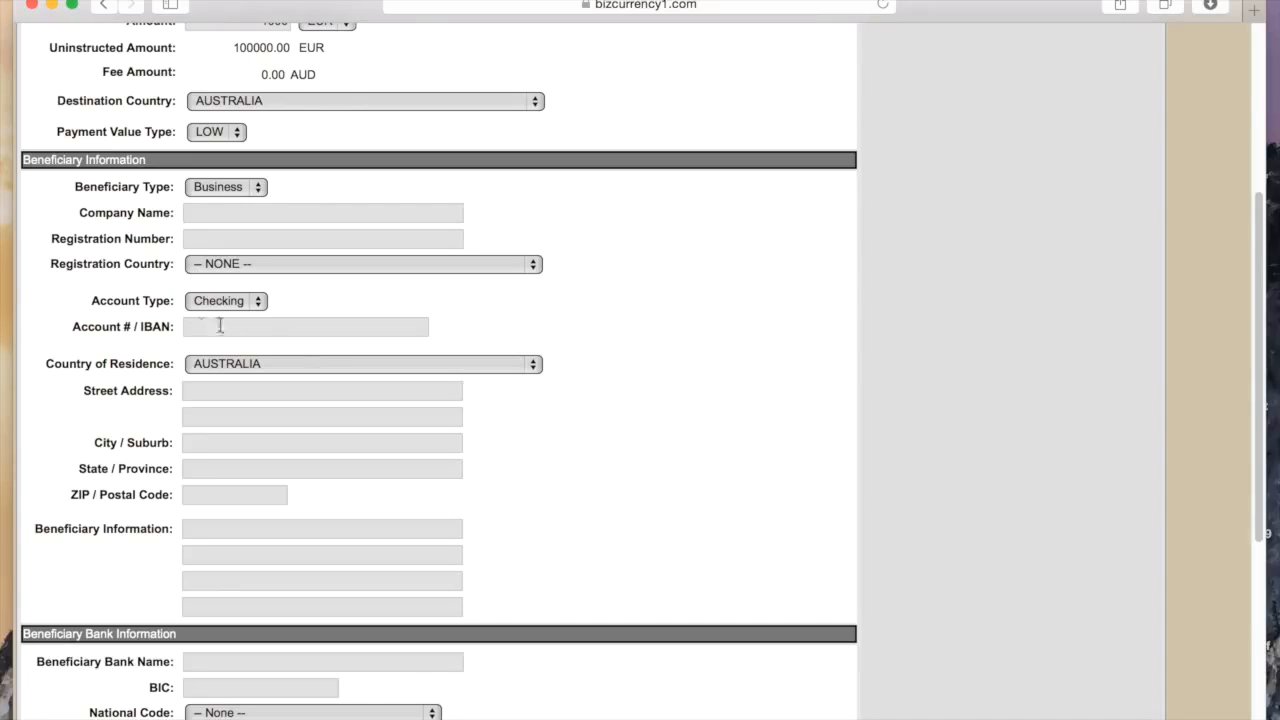
{"action": "left_click_drag", "start_coordinate": [176, 327], "coordinate": [72, 334]}
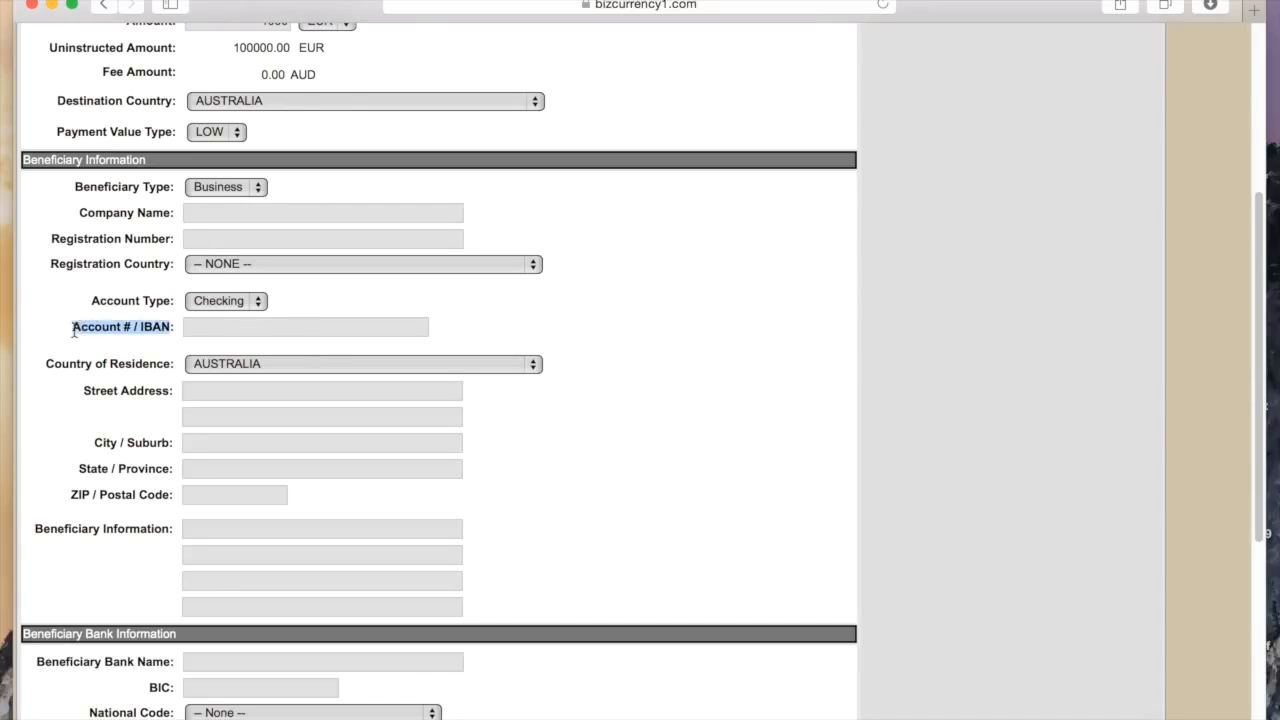
{"action": "left_click", "coordinate": [85, 349]}
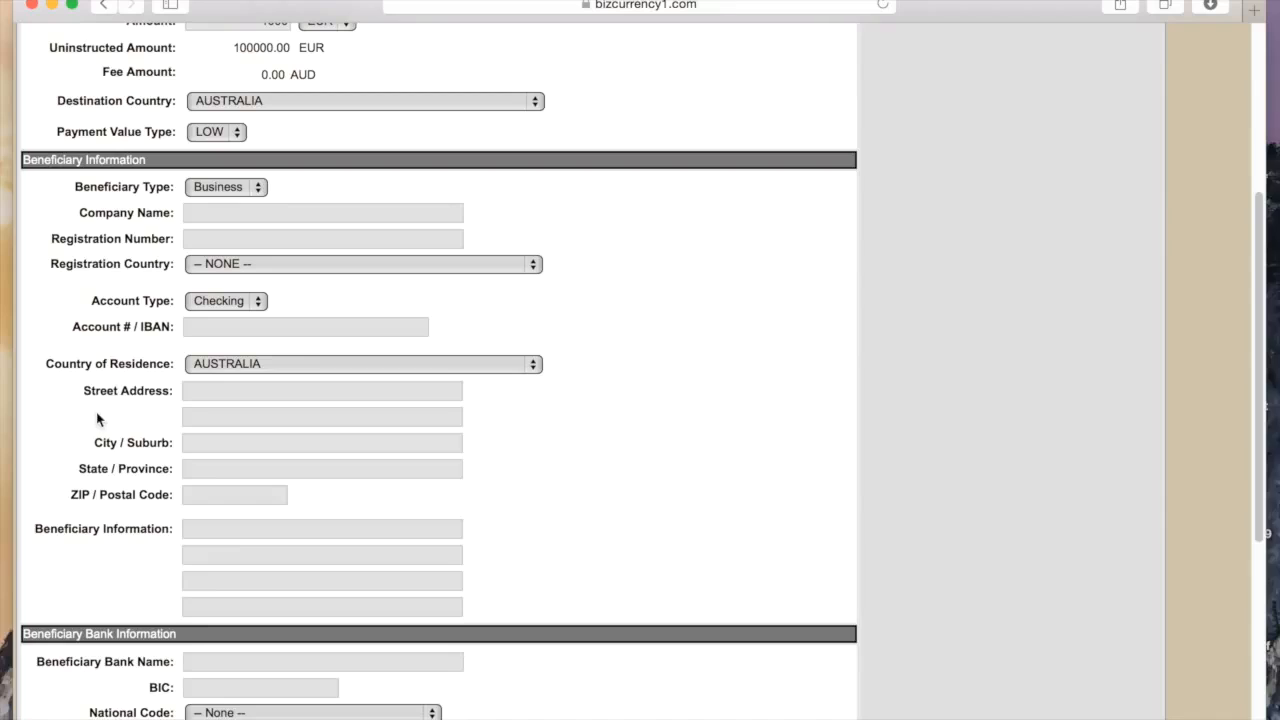
{"action": "left_click_drag", "start_coordinate": [84, 401], "coordinate": [177, 396]}
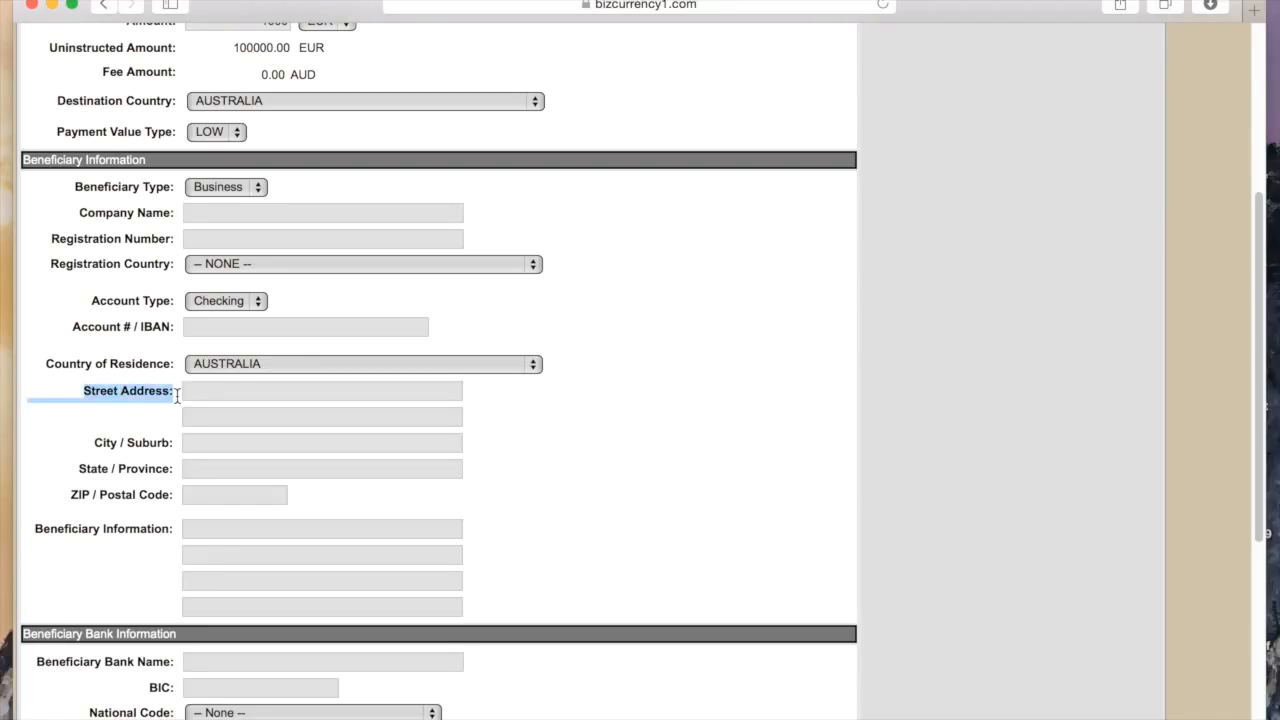
{"action": "left_click", "coordinate": [173, 422]}
{"action": "scroll", "coordinate": [568, 488], "scroll_direction": "down", "scroll_amount": 1}
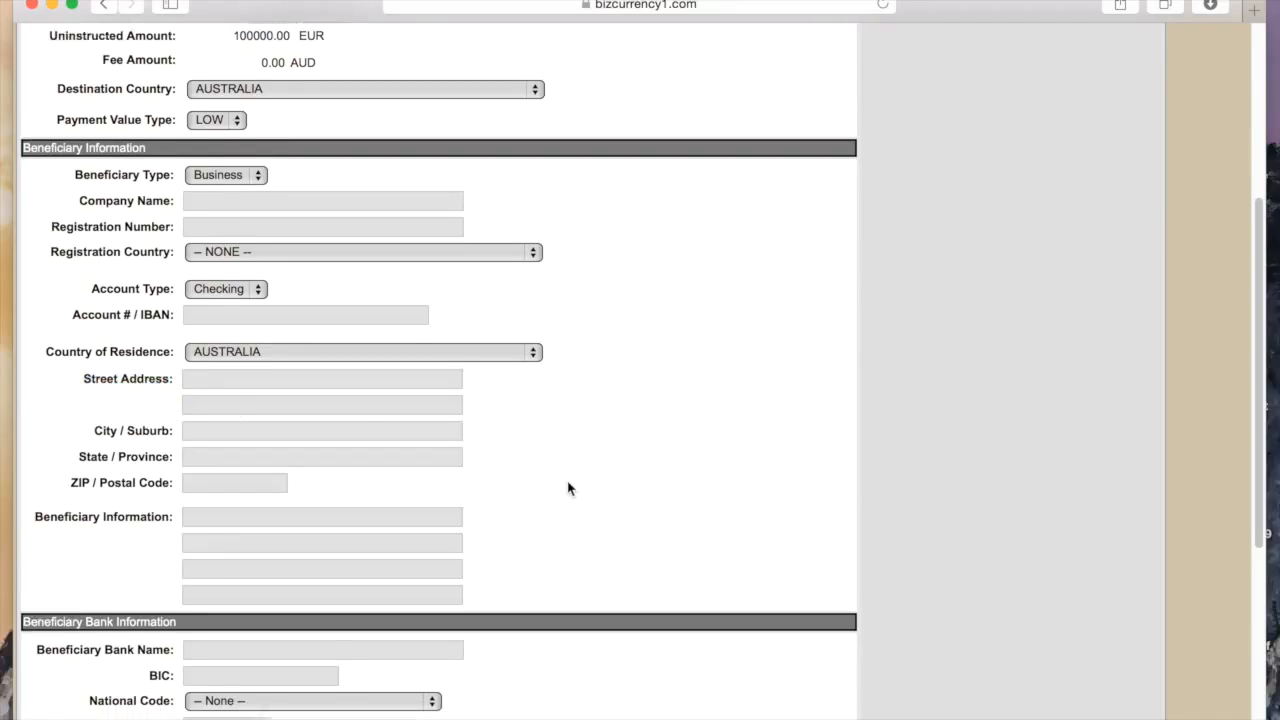
{"action": "scroll", "coordinate": [568, 488], "scroll_direction": "down", "scroll_amount": 3}
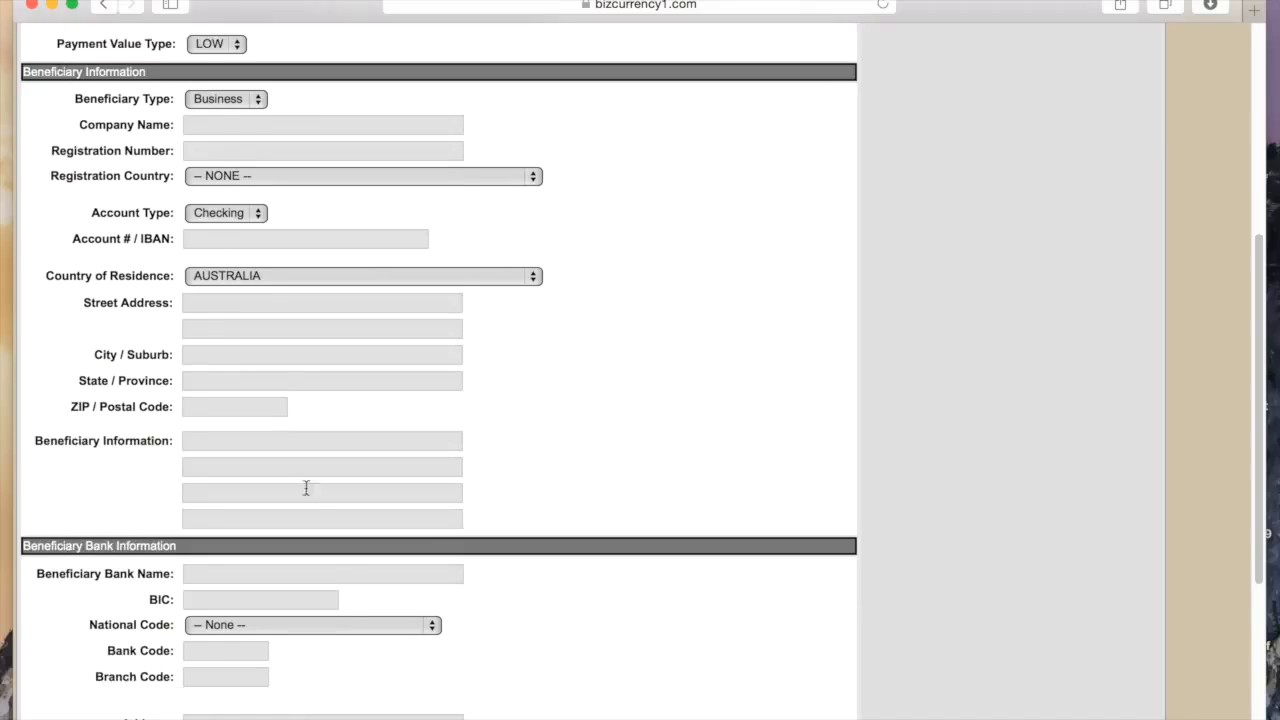
{"action": "left_click_drag", "start_coordinate": [34, 440], "coordinate": [508, 434]}
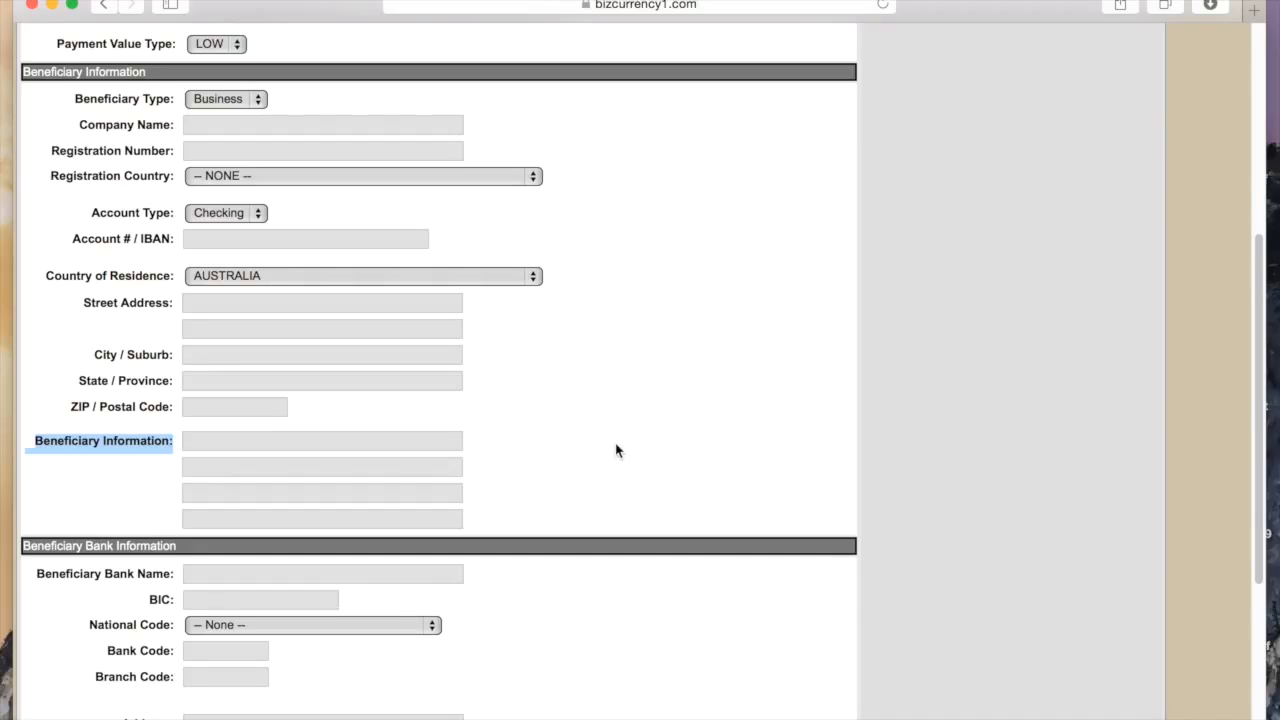
{"action": "scroll", "coordinate": [616, 450], "scroll_direction": "down", "scroll_amount": 5}
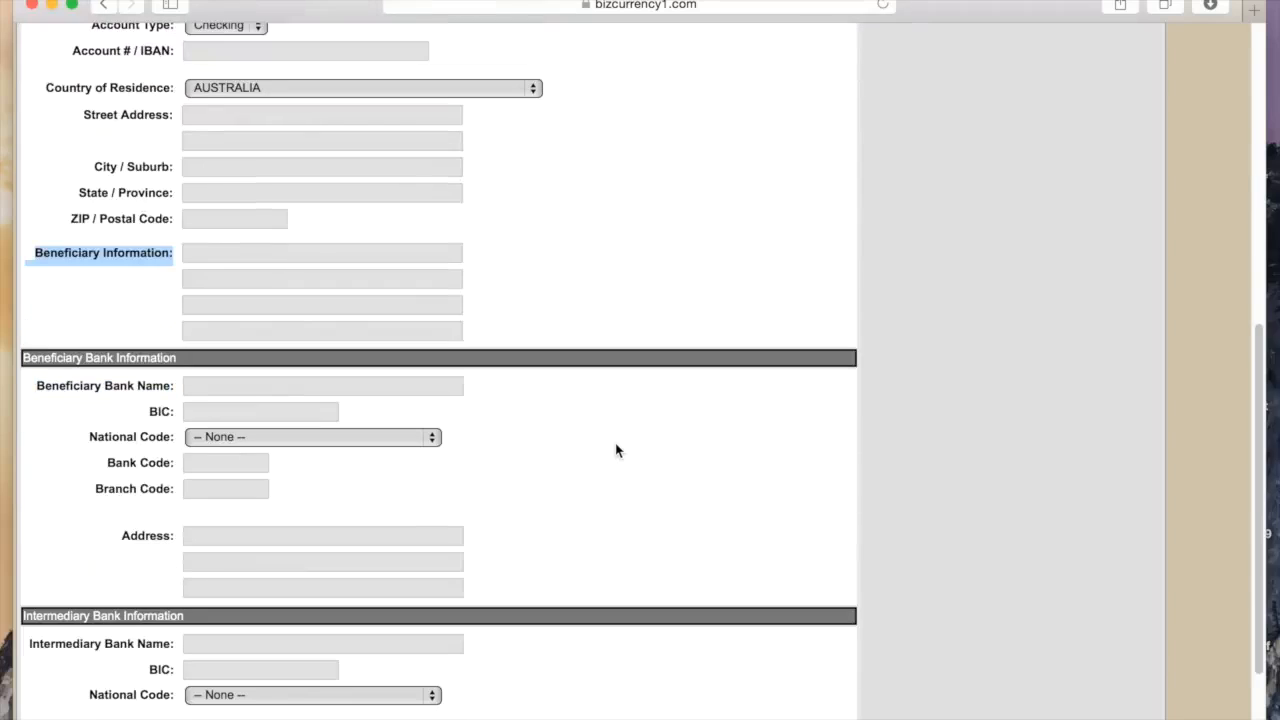
{"action": "left_click_drag", "start_coordinate": [181, 357], "coordinate": [22, 360]}
{"action": "left_click", "coordinate": [50, 411]}
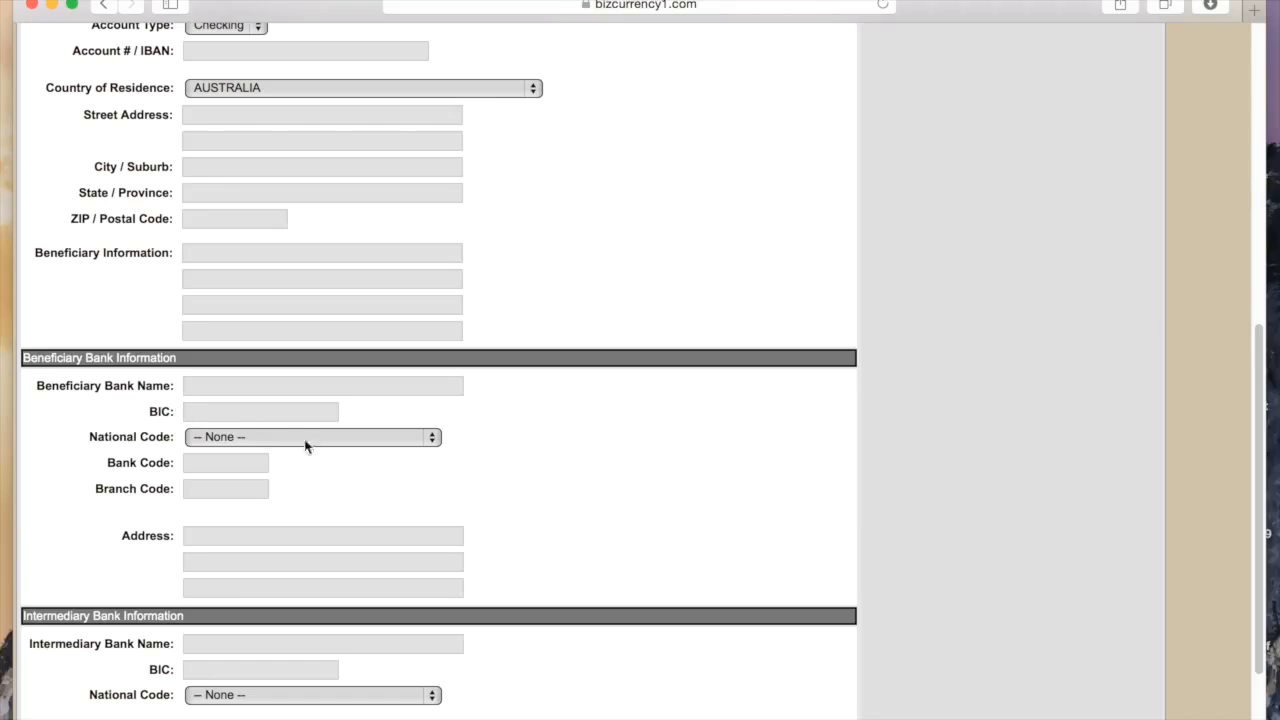
Choose the Australian BSB national code and enter BSB 062000 to fill in Commonwealth Bank details
{"action": "left_click", "coordinate": [433, 441]}
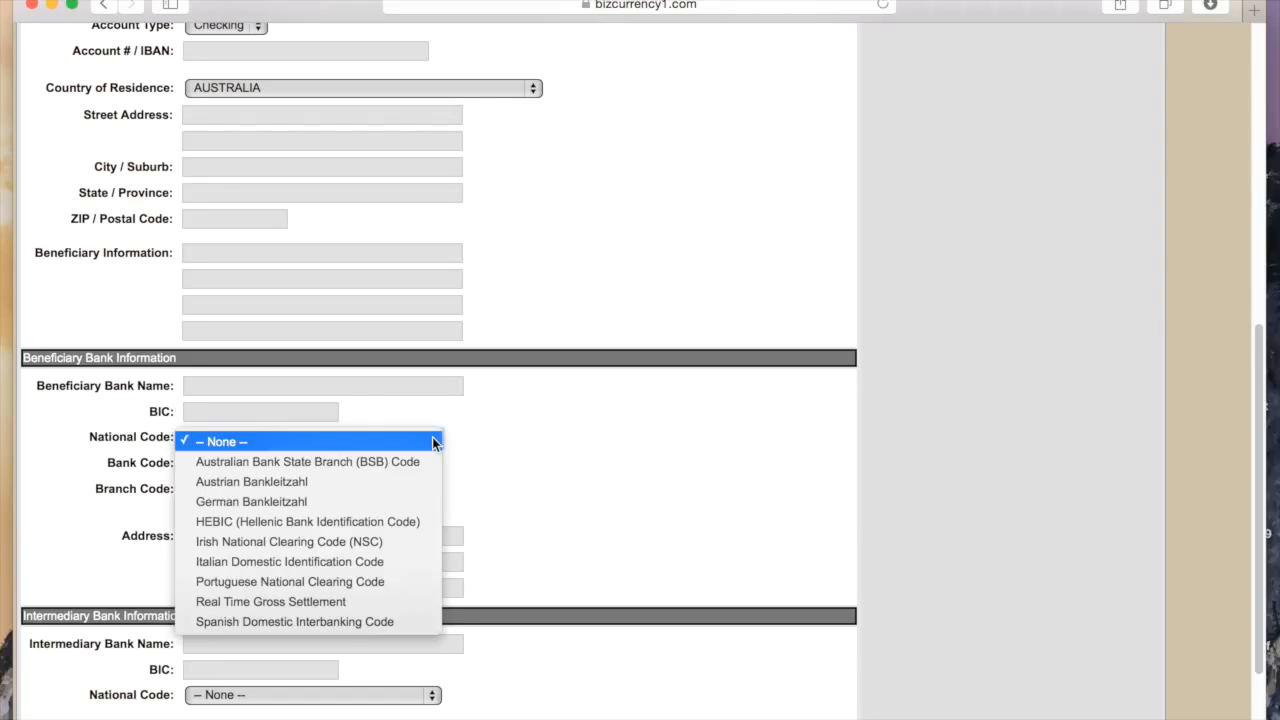
{"action": "left_click", "coordinate": [425, 462]}
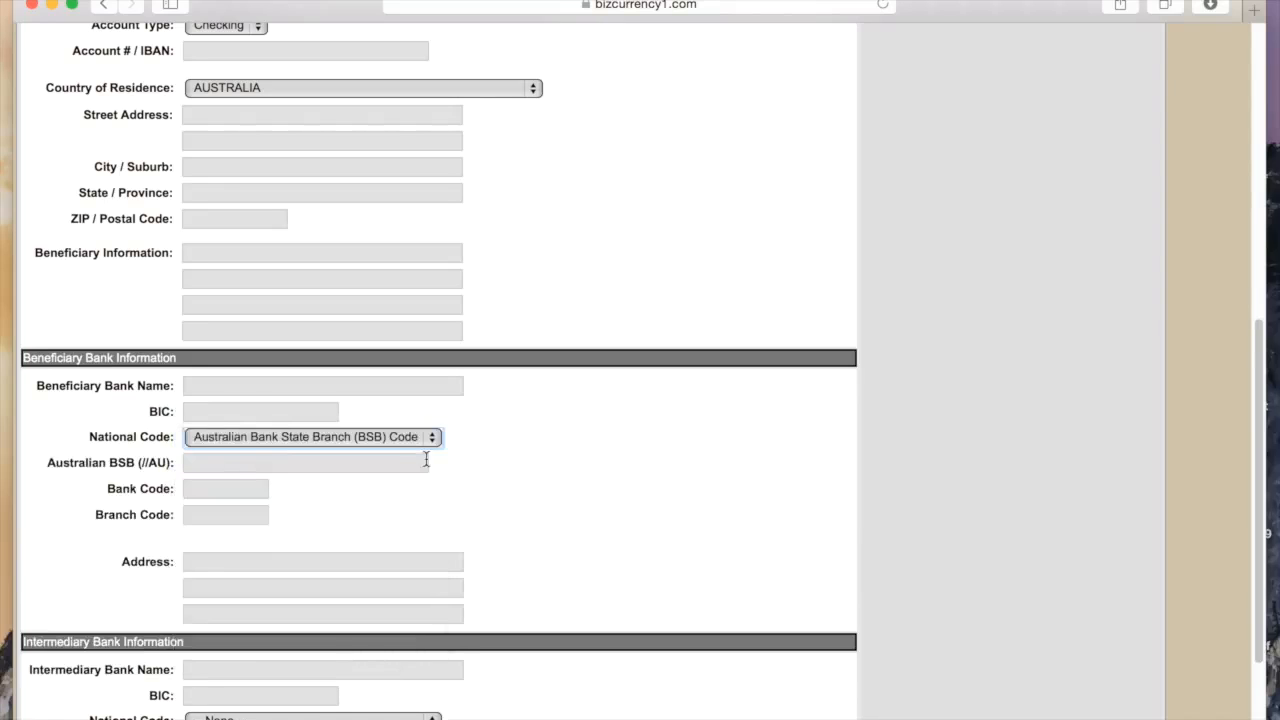
{"action": "left_click", "coordinate": [399, 466]}
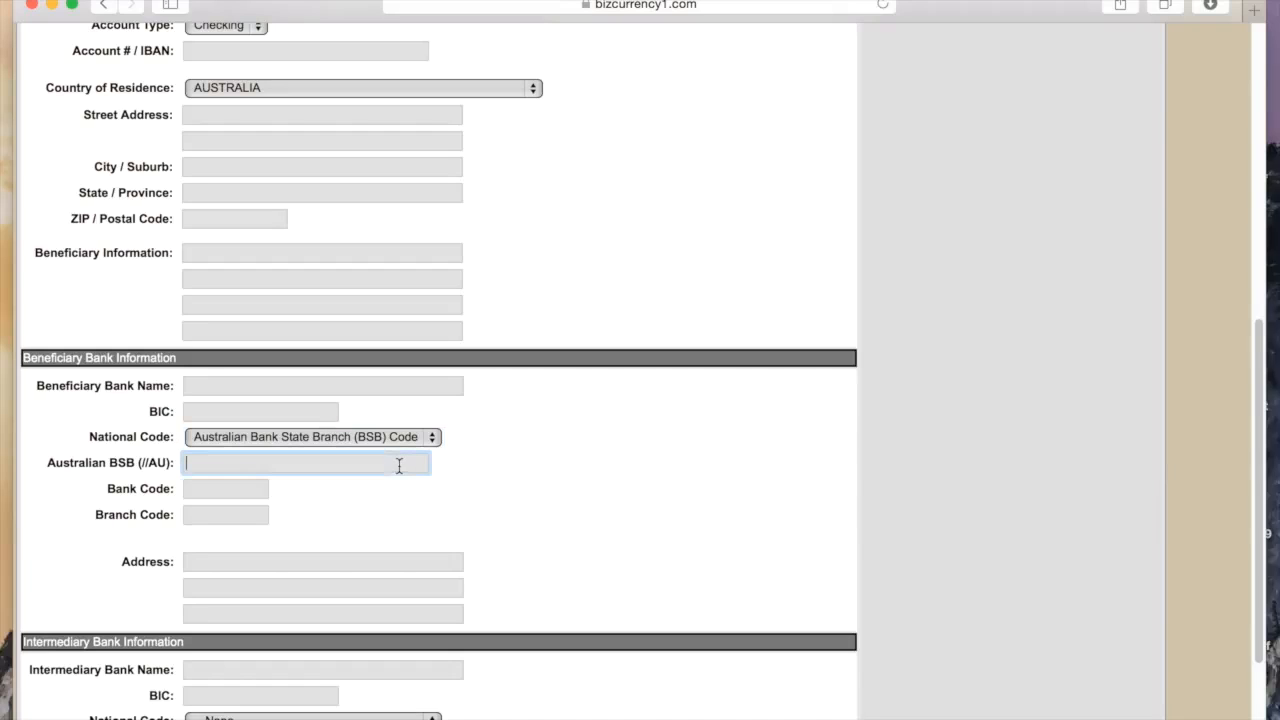
{"action": "type", "text": "06202"}
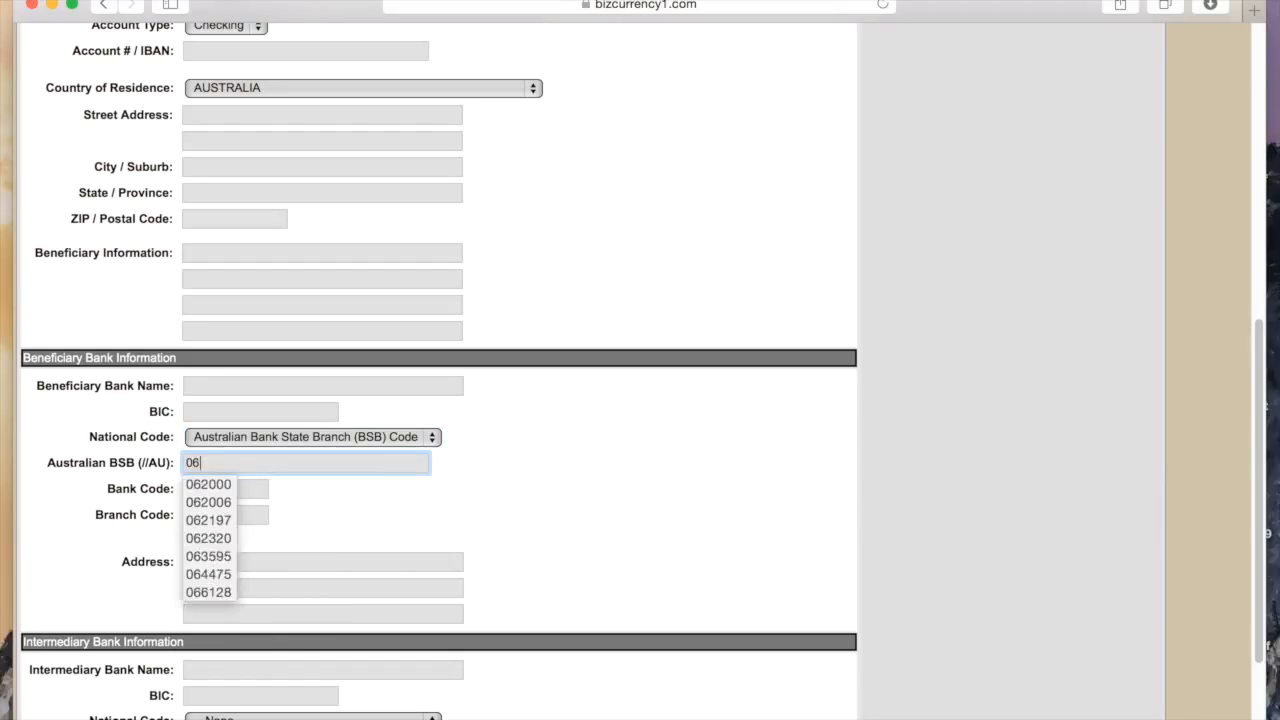
{"action": "key", "text": "BackSpace"}
{"action": "key", "text": "BackSpace"}
{"action": "type", "text": "000"}
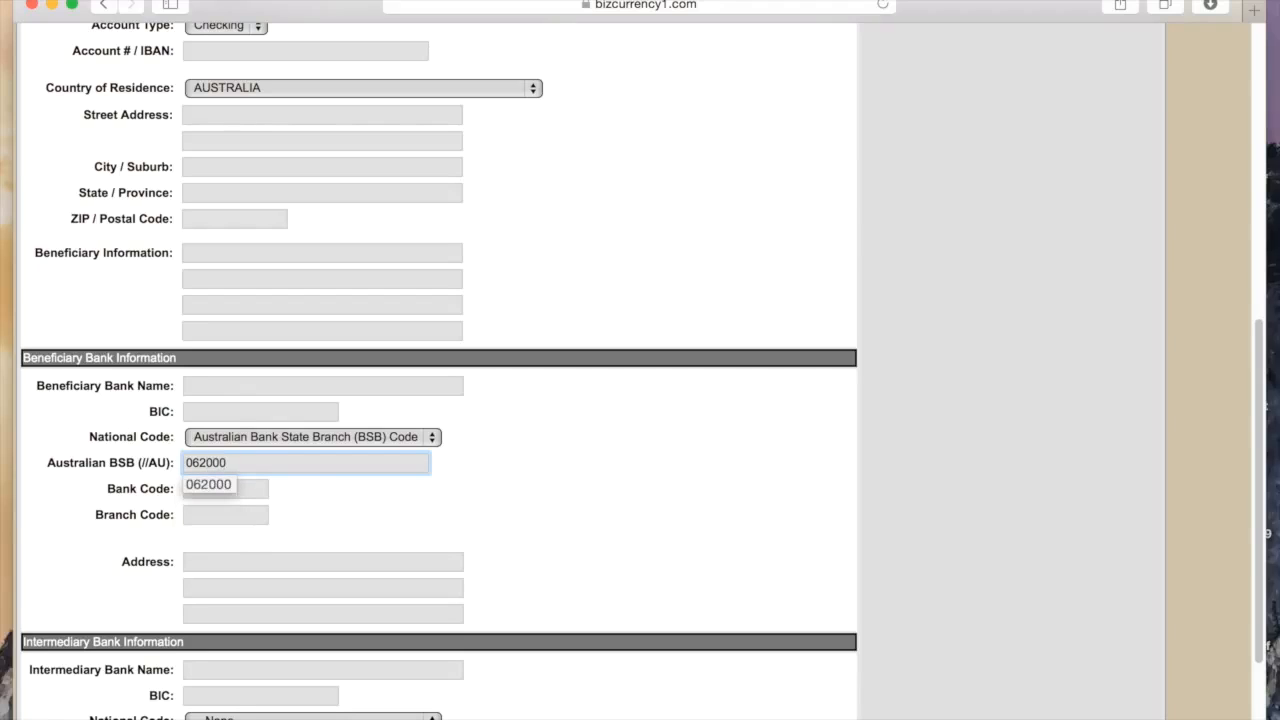
{"action": "left_click", "coordinate": [535, 497]}
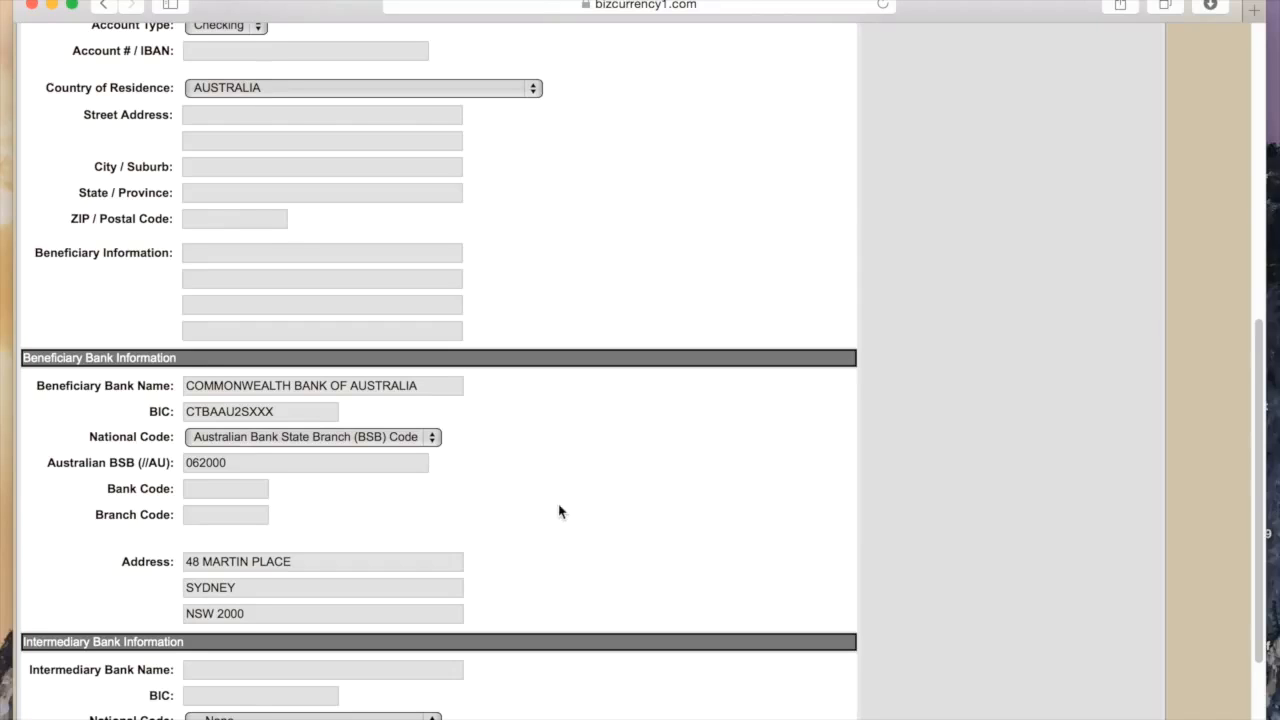
Add a new notification and enter the company FX e-mail address
{"action": "scroll", "coordinate": [575, 511], "scroll_direction": "up", "scroll_amount": 10}
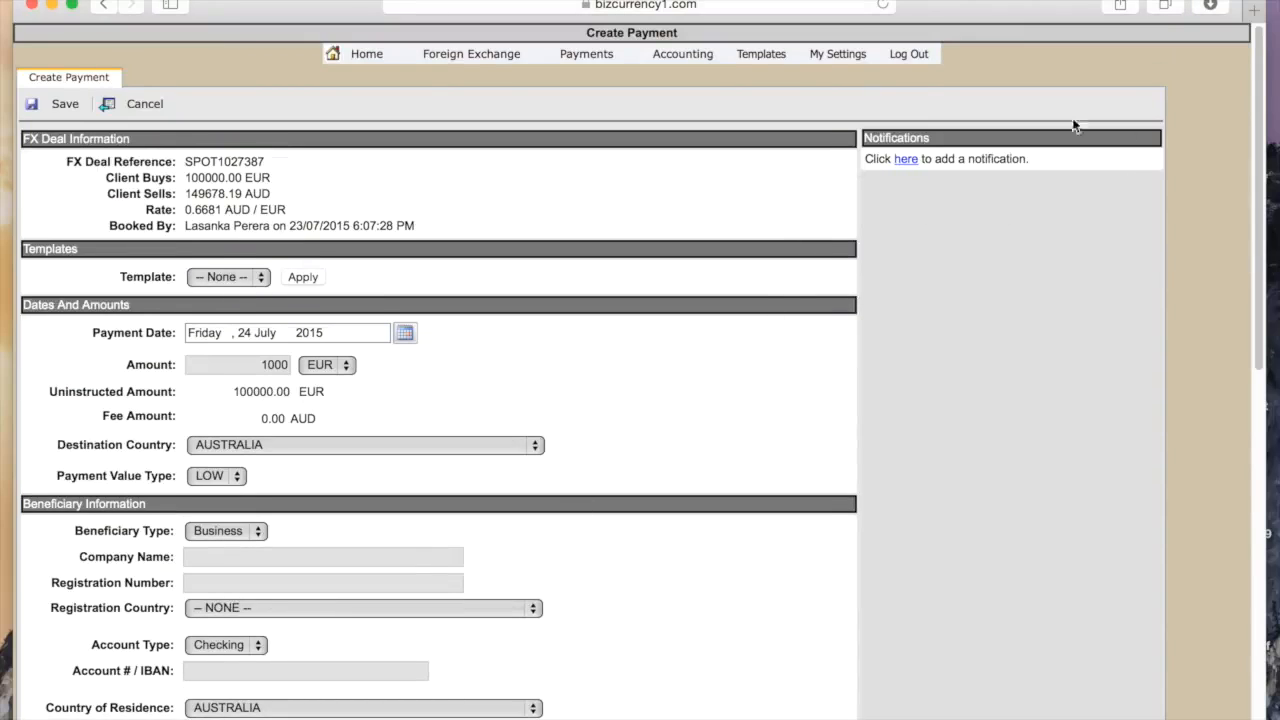
{"action": "left_click", "coordinate": [906, 160]}
{"action": "left_click", "coordinate": [468, 283]}
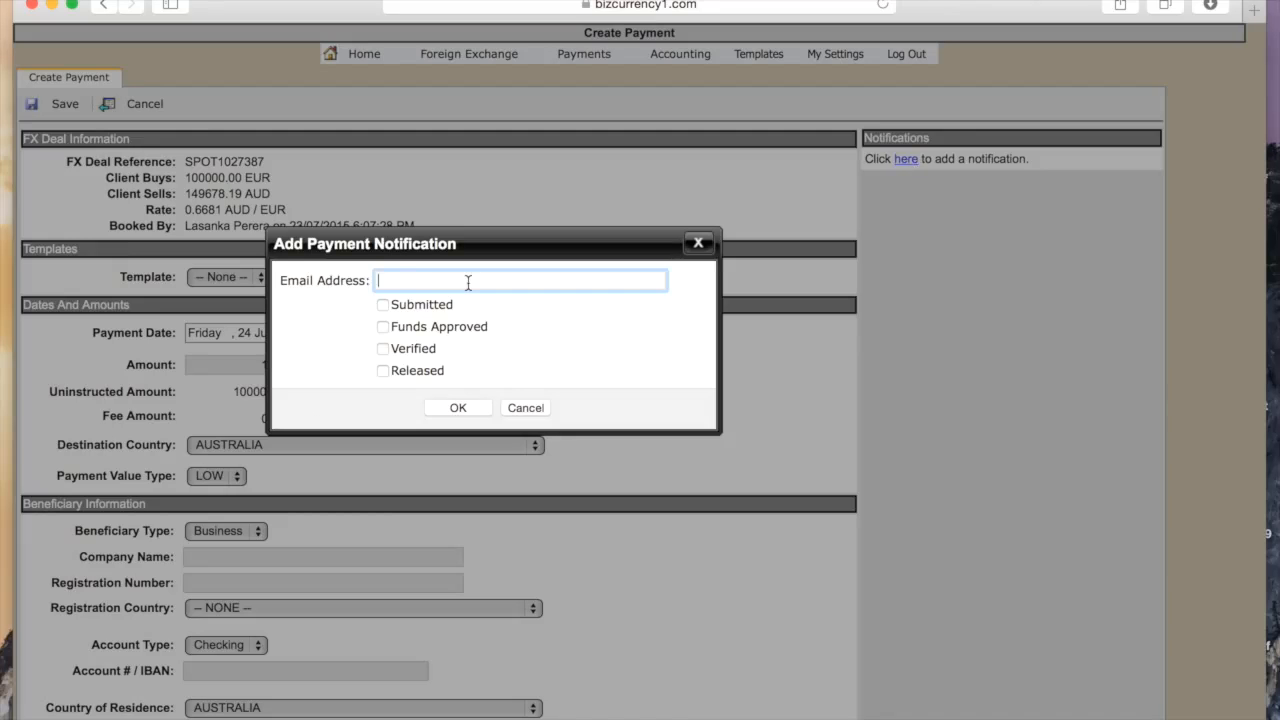
Enable the Submitted, Funds Approved and Verified stages and confirm the notification
{"action": "left_click", "coordinate": [382, 306]}
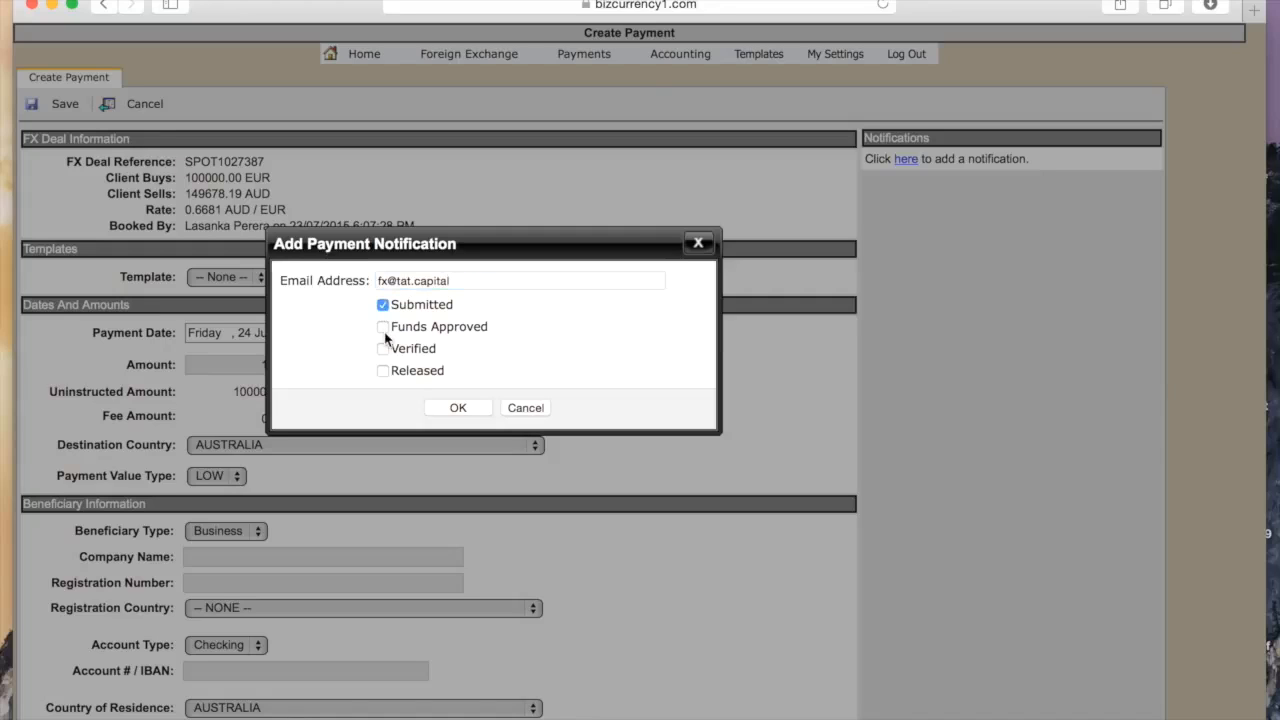
{"action": "left_click", "coordinate": [382, 327]}
{"action": "left_click", "coordinate": [382, 348]}
{"action": "left_click", "coordinate": [457, 408]}
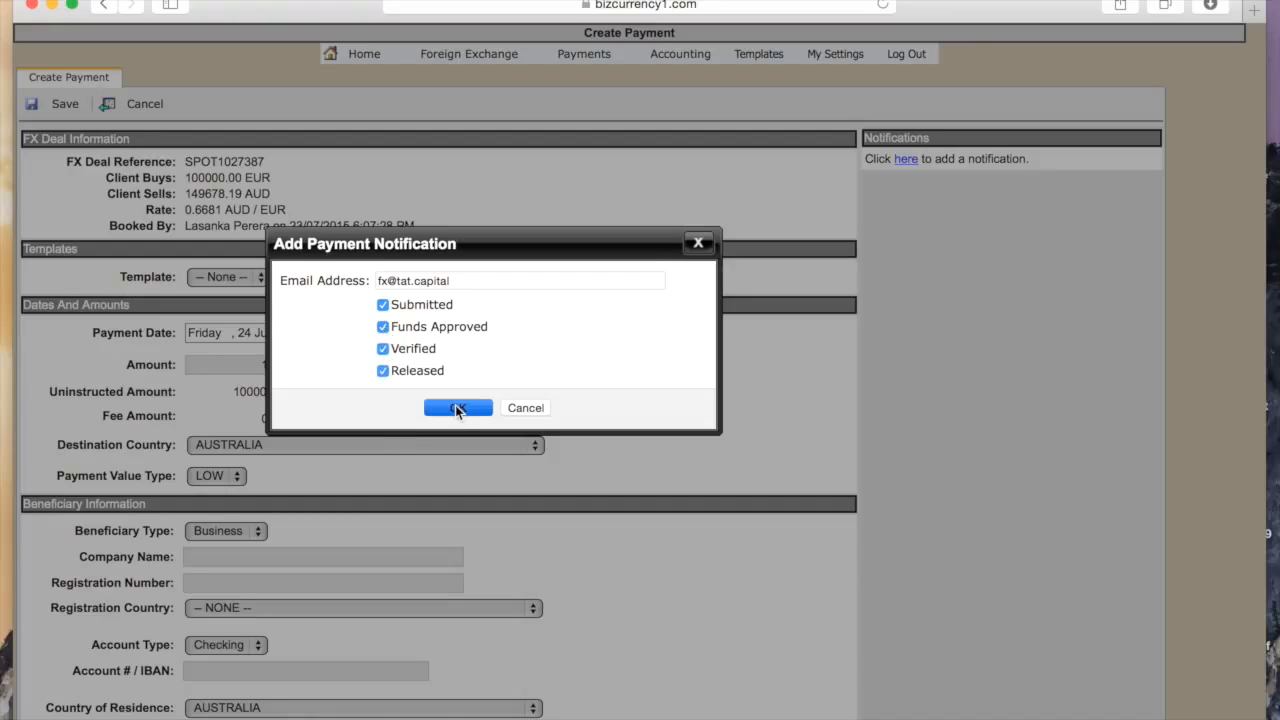